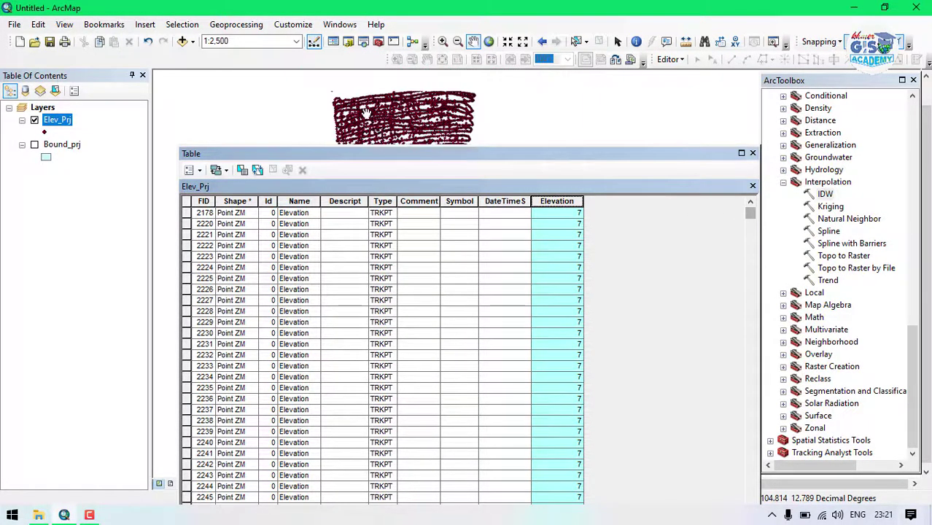
Select the isolated Elev_Prj point beyond the northwest corner and check its elevation in the attribute table, showing only selected records.
{"action": "scroll", "coordinate": [335, 90], "scroll_direction": "up", "scroll_amount": 2}
{"action": "scroll", "coordinate": [333, 98], "scroll_direction": "down", "scroll_amount": 3}
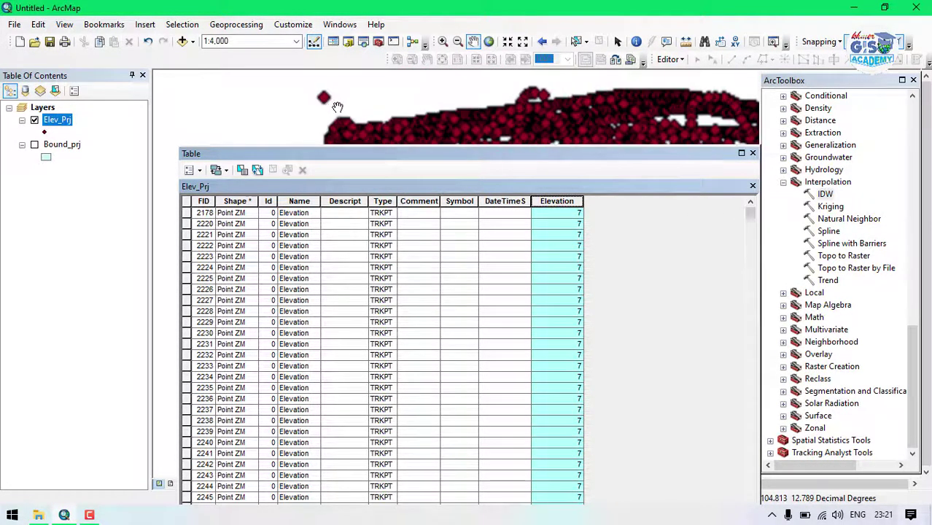
{"action": "left_click", "coordinate": [753, 153]}
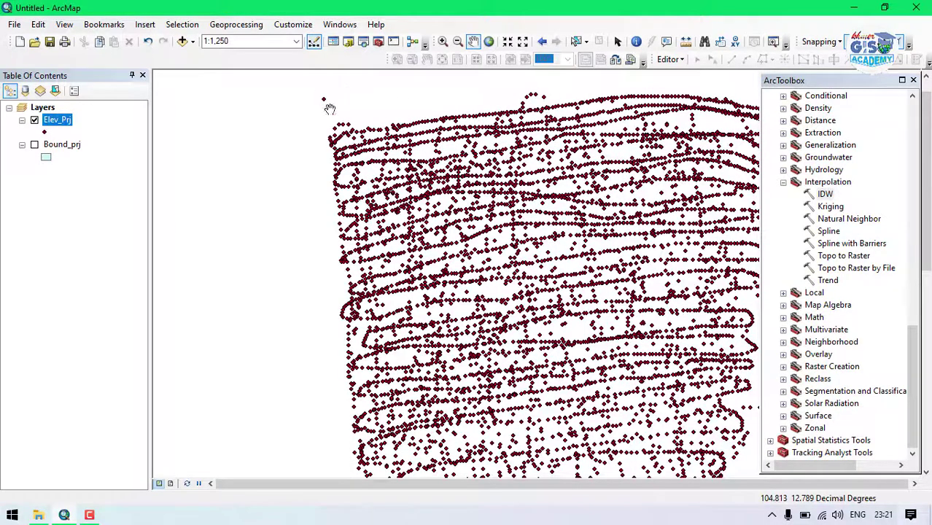
{"action": "left_click", "coordinate": [575, 42]}
{"action": "left_click", "coordinate": [325, 95]}
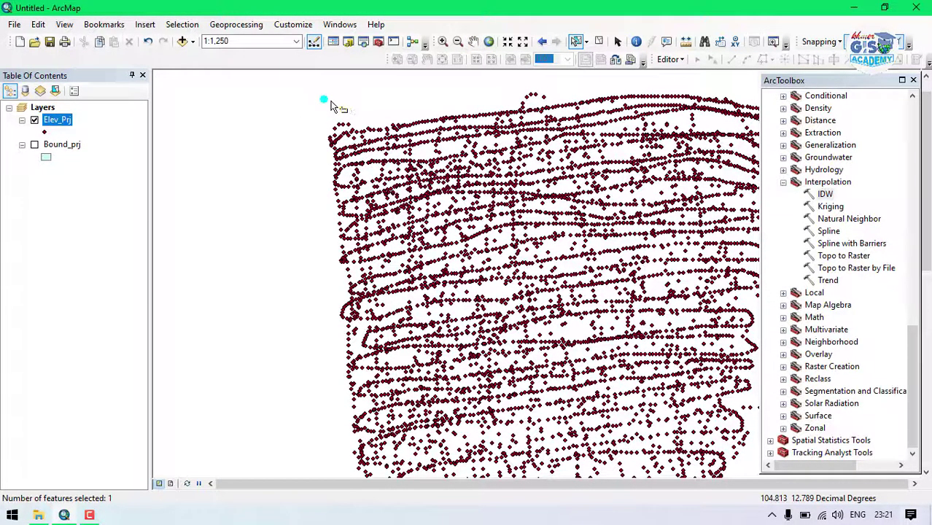
{"action": "right_click", "coordinate": [48, 122]}
{"action": "left_click", "coordinate": [87, 158]}
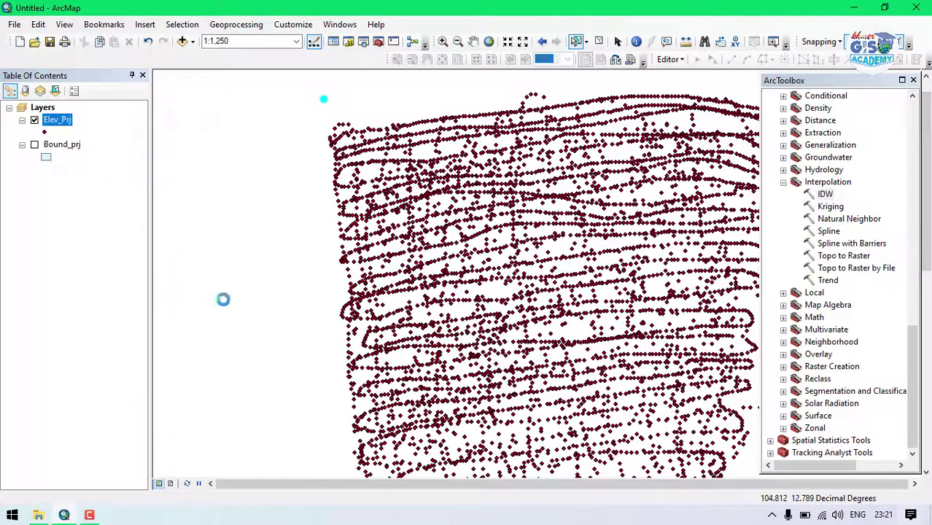
{"action": "left_click_drag", "start_coordinate": [375, 155], "coordinate": [345, 107]}
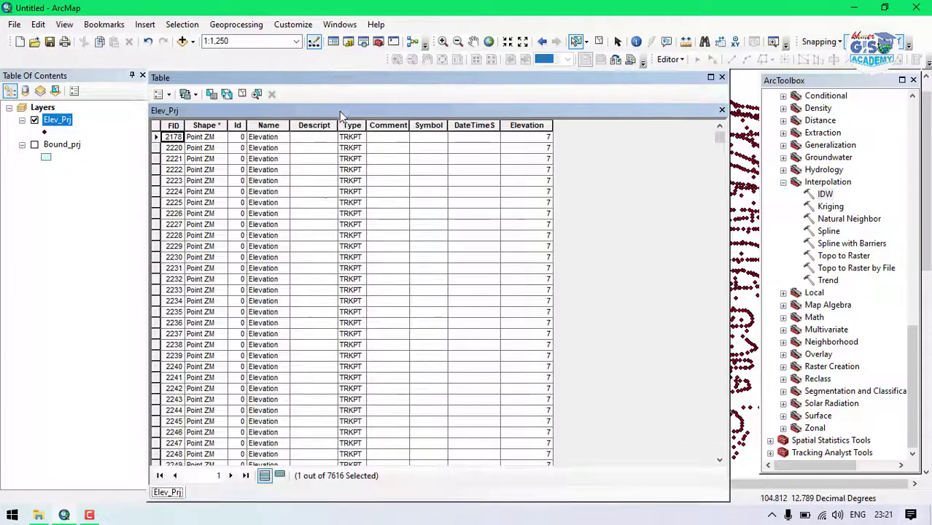
{"action": "left_click", "coordinate": [280, 475]}
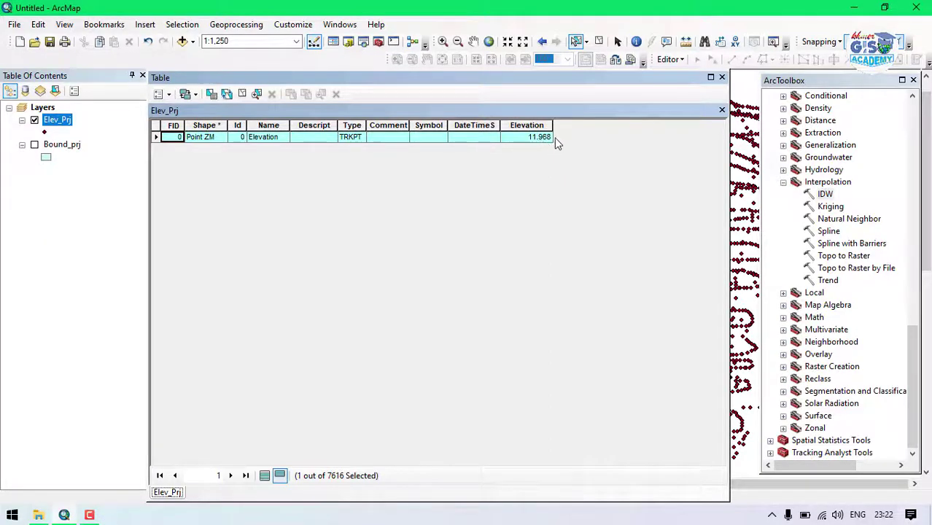
{"action": "left_click", "coordinate": [723, 78]}
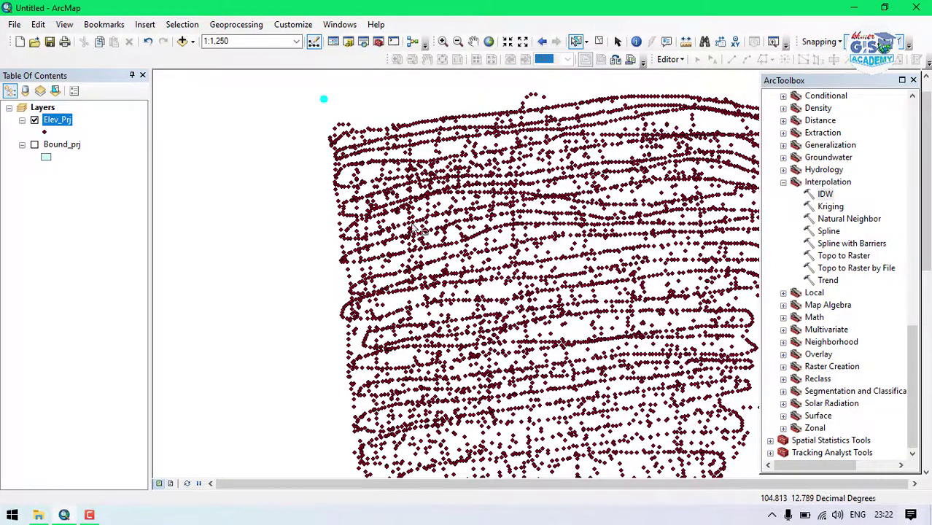
Display the Bound_prj layer and add a Short Integer field named Elevation to its attribute table.
{"action": "left_click", "coordinate": [34, 144]}
{"action": "right_click", "coordinate": [50, 145]}
{"action": "left_click", "coordinate": [89, 186]}
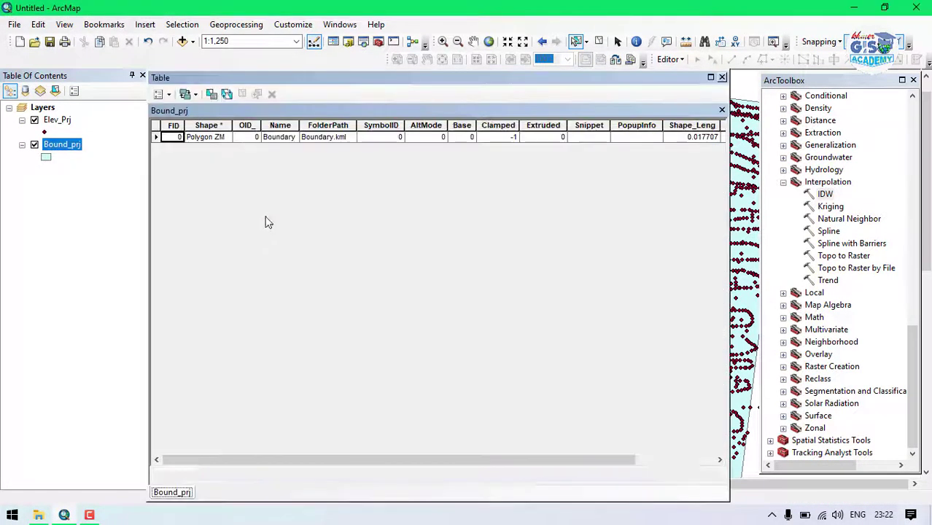
{"action": "left_click_drag", "start_coordinate": [424, 458], "coordinate": [551, 463]}
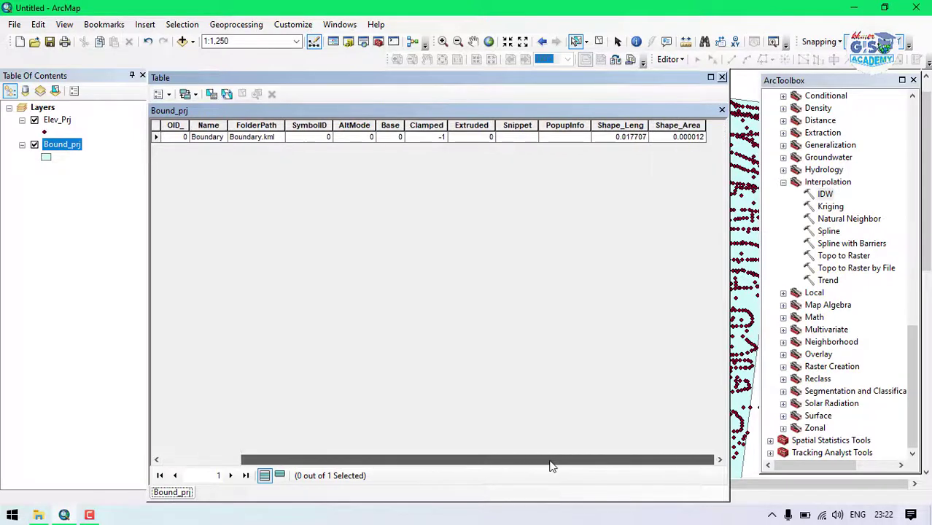
{"action": "left_click", "coordinate": [169, 95]}
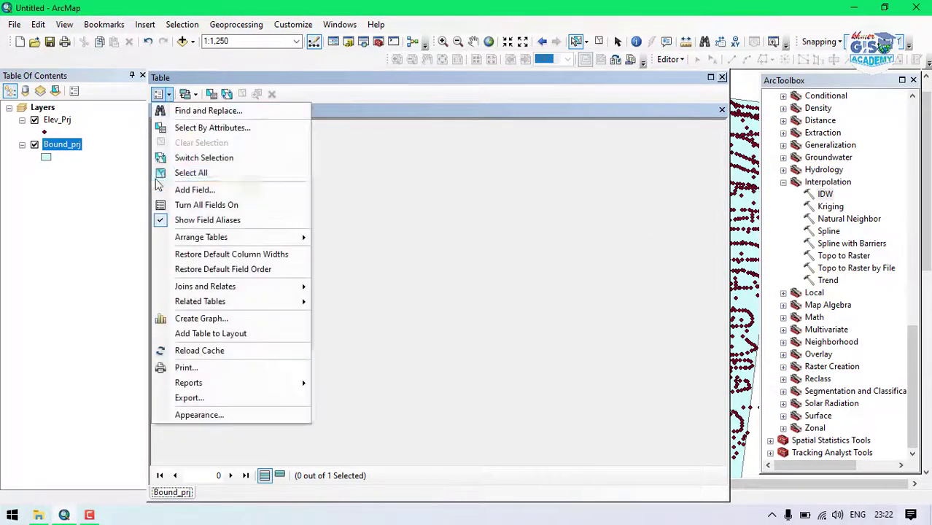
{"action": "left_click", "coordinate": [195, 190]}
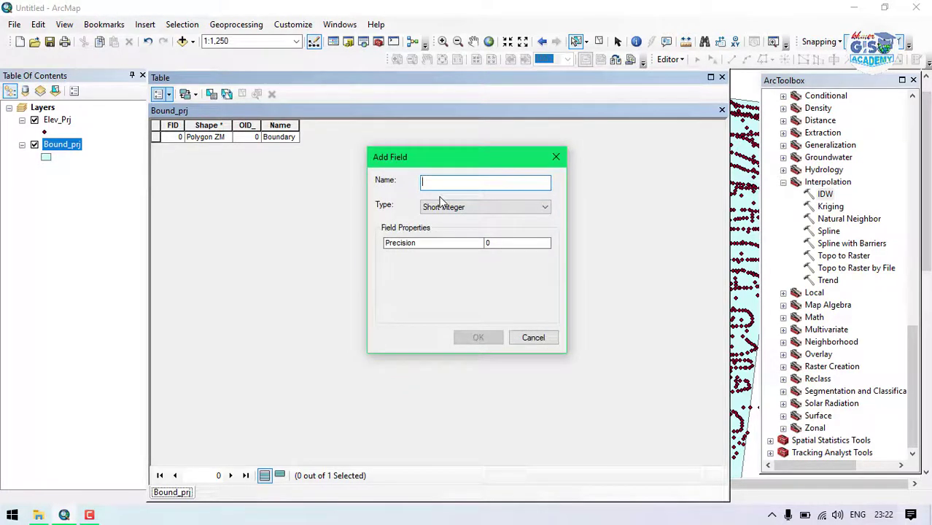
{"action": "type", "text": "Elevation"}
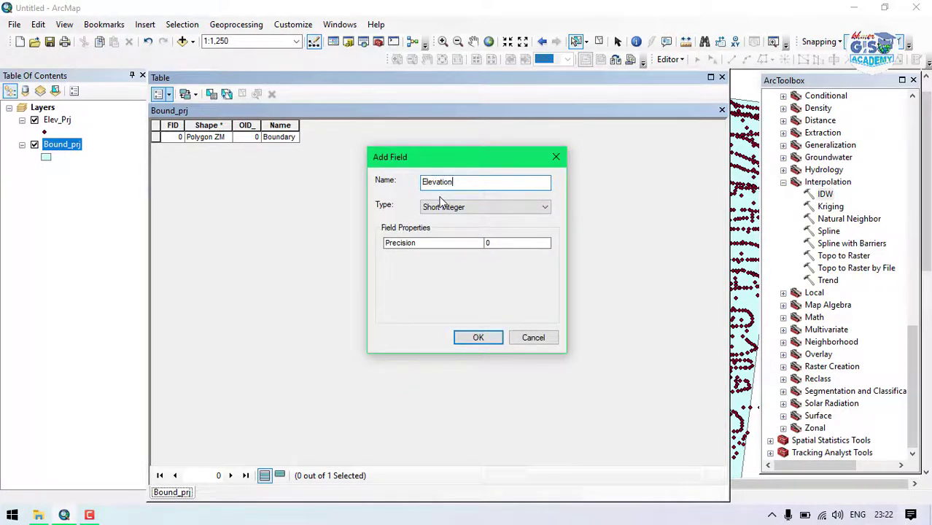
{"action": "key", "text": "Return"}
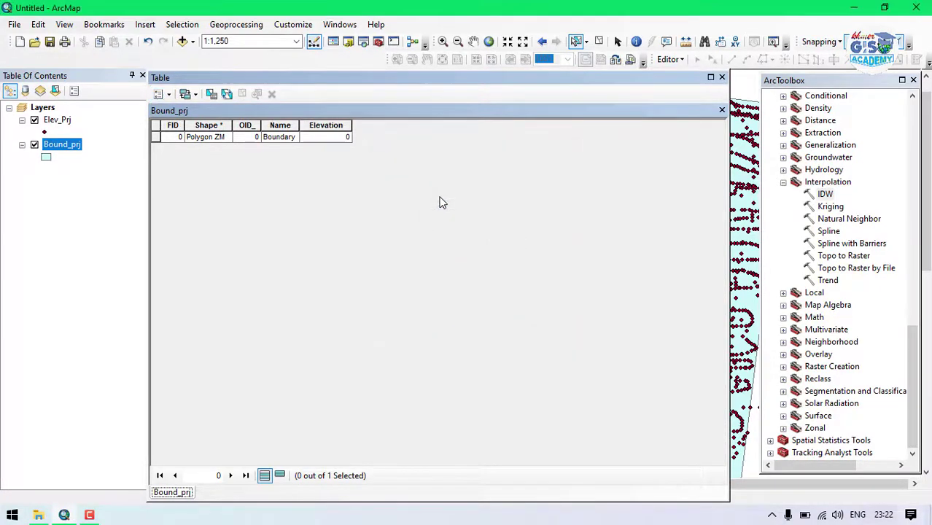
Calculate the Elevation field of Bound_prj as 11 with the Field Calculator and close the attribute table.
{"action": "left_click", "coordinate": [336, 126]}
{"action": "right_click", "coordinate": [337, 125]}
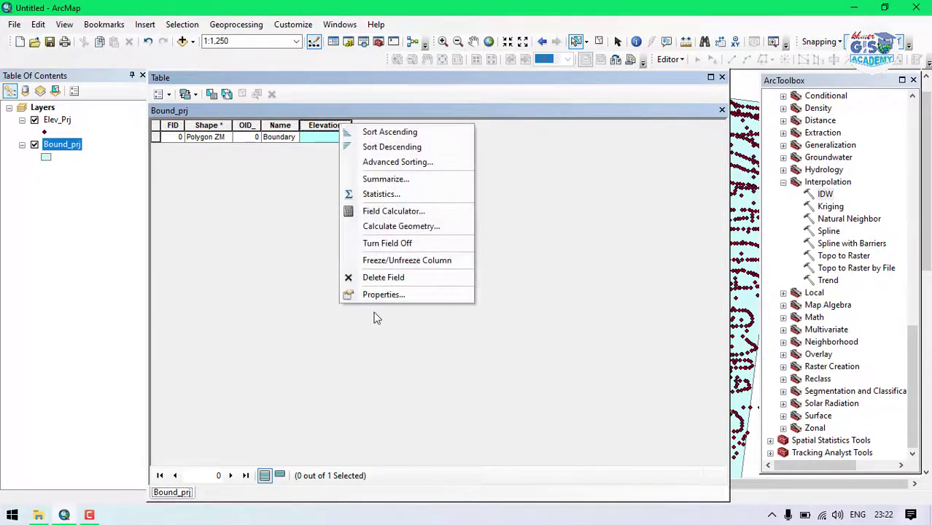
{"action": "left_click", "coordinate": [413, 213]}
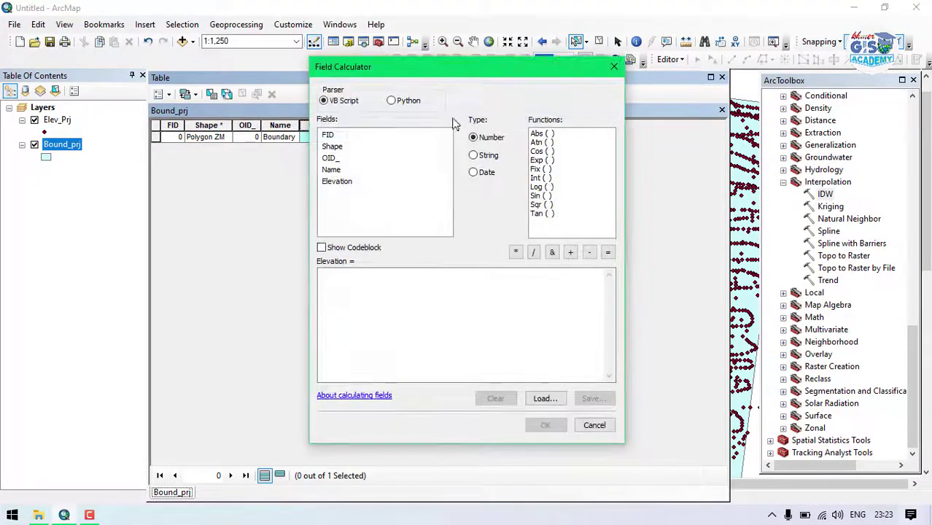
{"action": "left_click", "coordinate": [368, 288]}
{"action": "type", "text": "11"}
{"action": "left_click", "coordinate": [545, 425]}
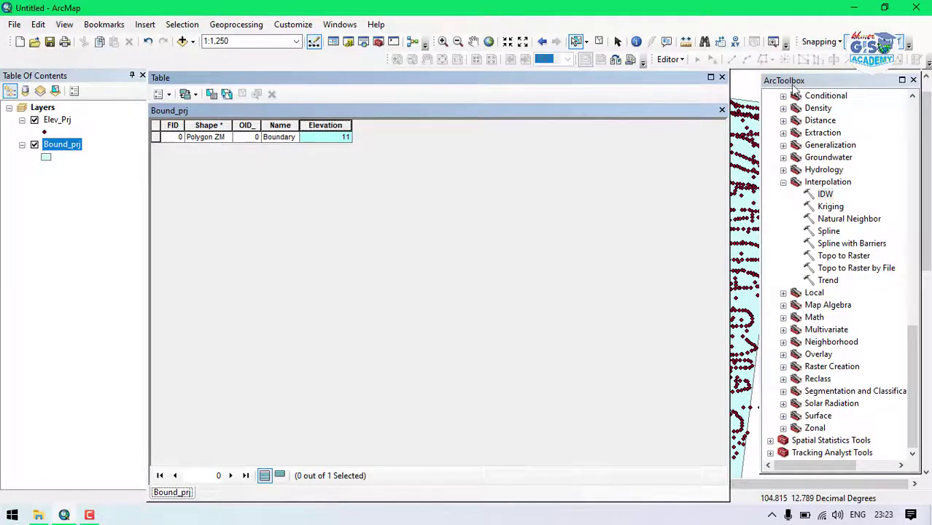
{"action": "left_click", "coordinate": [722, 77]}
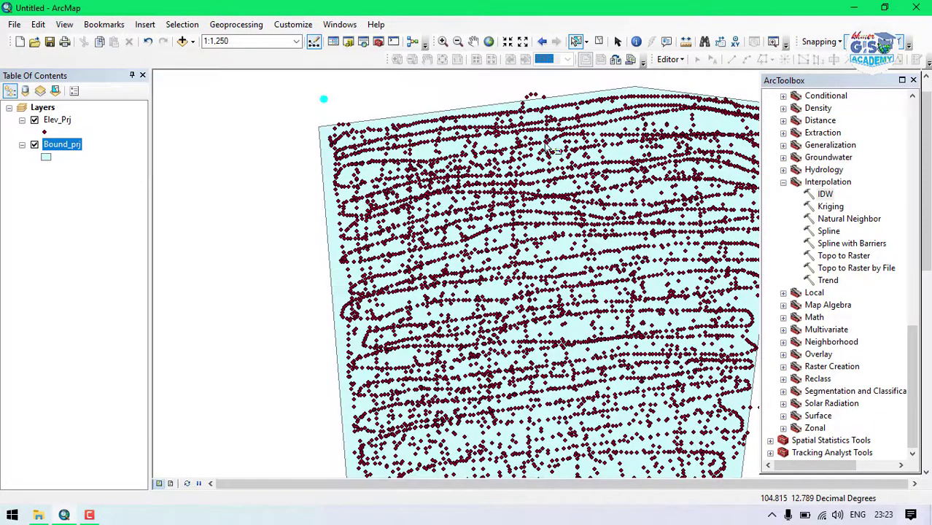
Collapse the Interpolation toolset and close ArcToolbox.
{"action": "scroll", "coordinate": [291, 168], "scroll_direction": "down", "scroll_amount": 2}
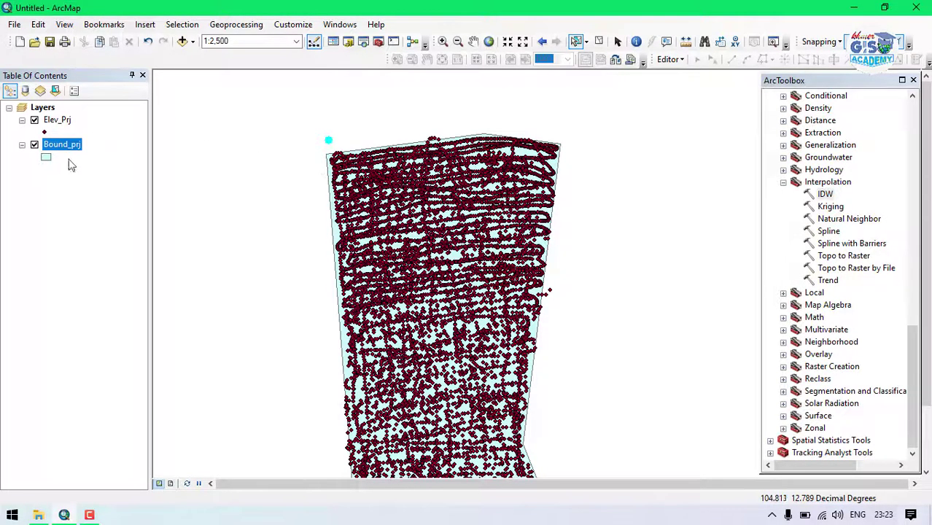
{"action": "left_click", "coordinate": [783, 182]}
{"action": "scroll", "coordinate": [784, 219], "scroll_direction": "up", "scroll_amount": 5}
{"action": "scroll", "coordinate": [791, 233], "scroll_direction": "up", "scroll_amount": 7}
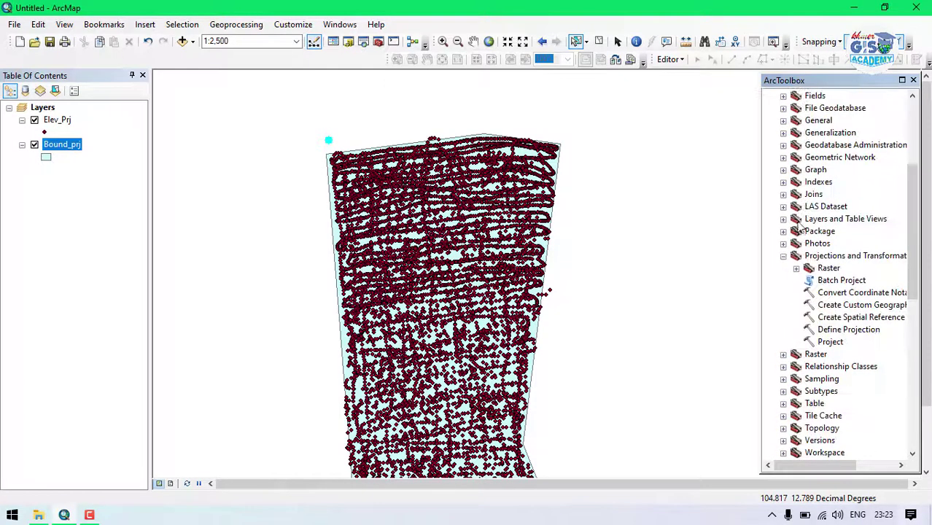
{"action": "scroll", "coordinate": [846, 124], "scroll_direction": "up", "scroll_amount": 5}
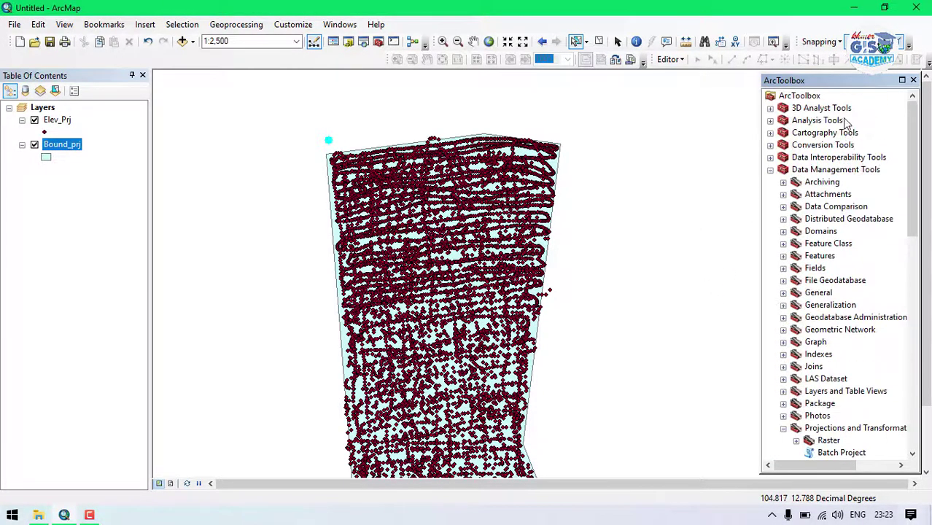
{"action": "left_click", "coordinate": [913, 80]}
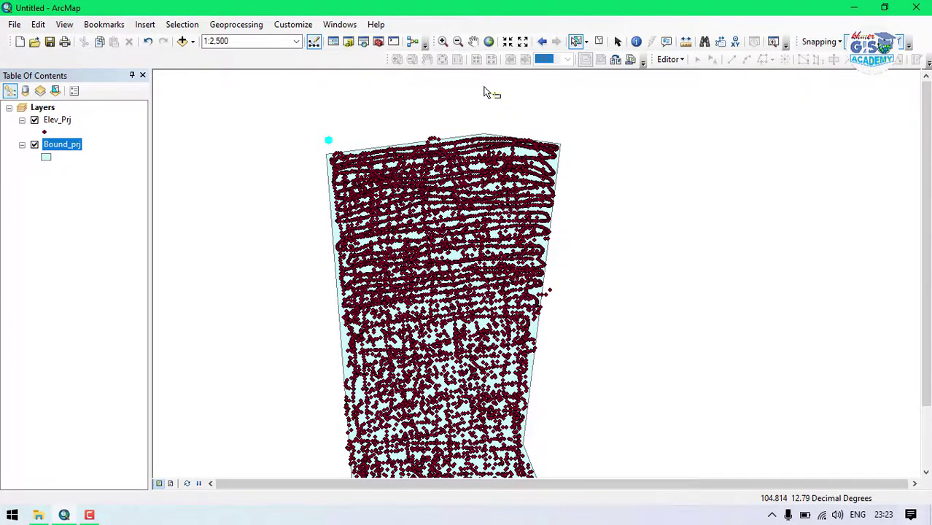
Search for "feature to raster" and open the Feature to Raster conversion tool.
{"action": "left_click", "coordinate": [363, 42]}
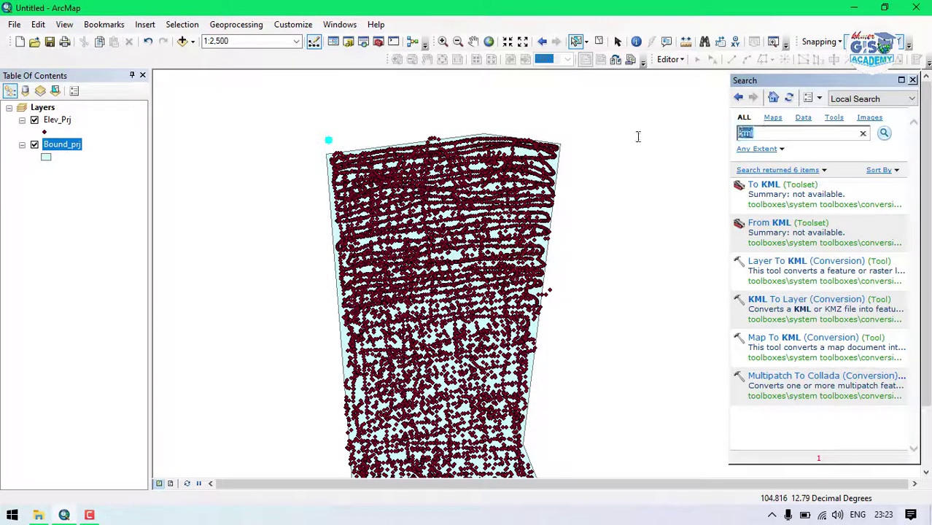
{"action": "key", "text": "BackSpace"}
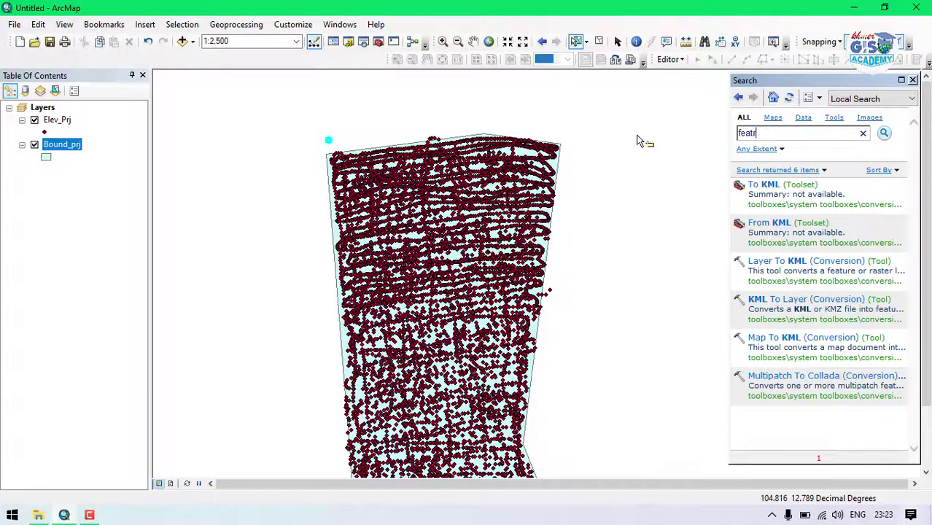
{"action": "type", "text": "feature to raster"}
{"action": "key", "text": "Return"}
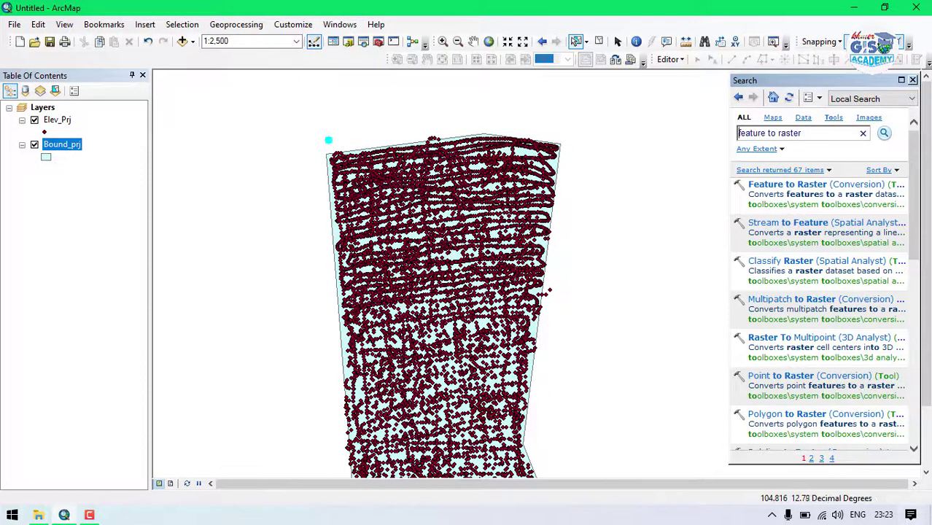
{"action": "left_click", "coordinate": [813, 186]}
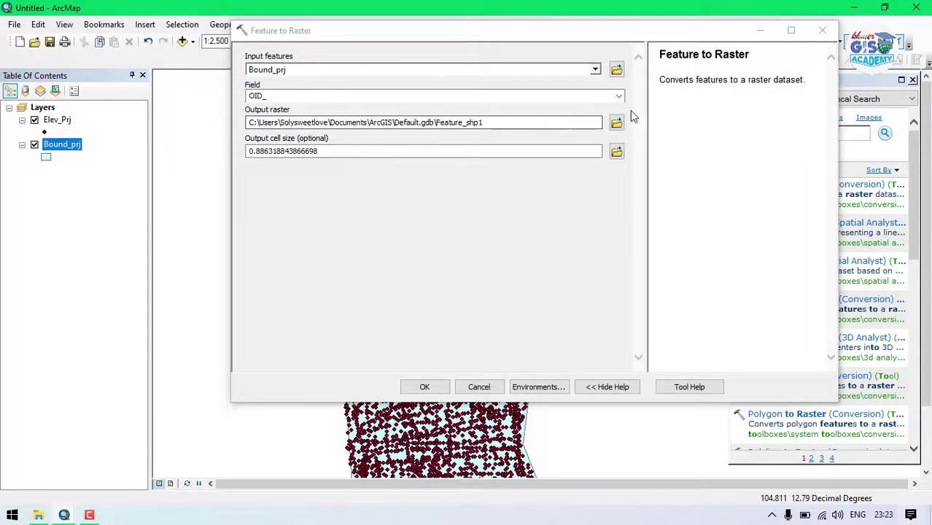
Use the Elevation field of Bound_prj for the conversion and name the output raster Reference in the CutFill&Contour folder.
{"action": "left_click", "coordinate": [618, 96]}
{"action": "left_click", "coordinate": [288, 145]}
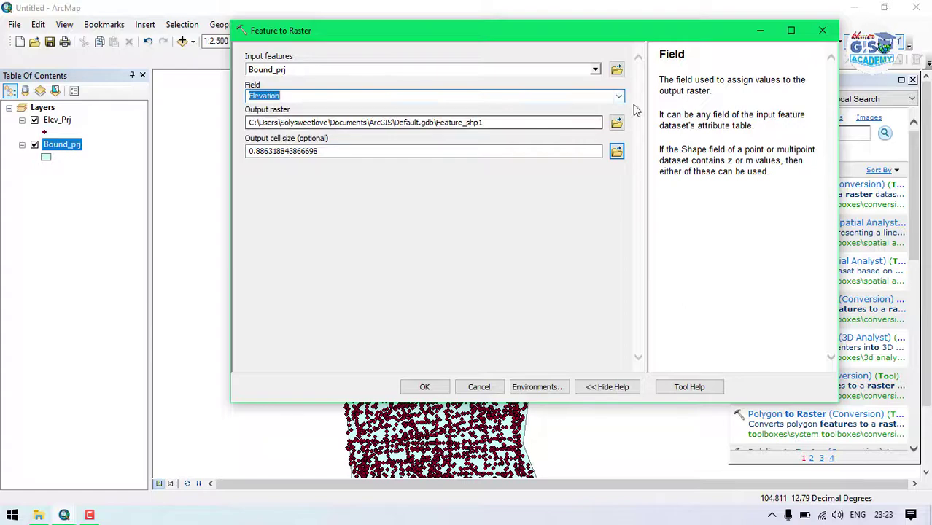
{"action": "left_click", "coordinate": [616, 123]}
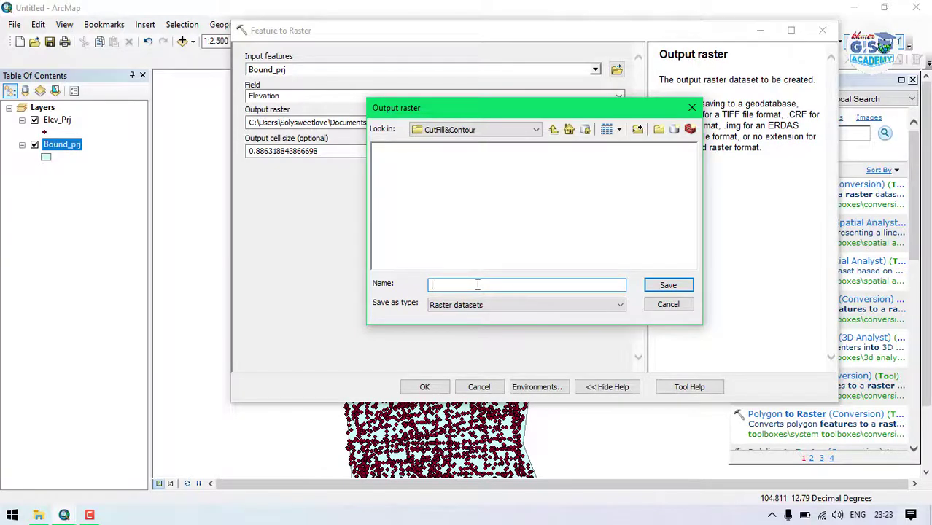
{"action": "type", "text": "Reference_Plan"}
{"action": "left_click", "coordinate": [666, 286]}
{"action": "left_click", "coordinate": [468, 137]}
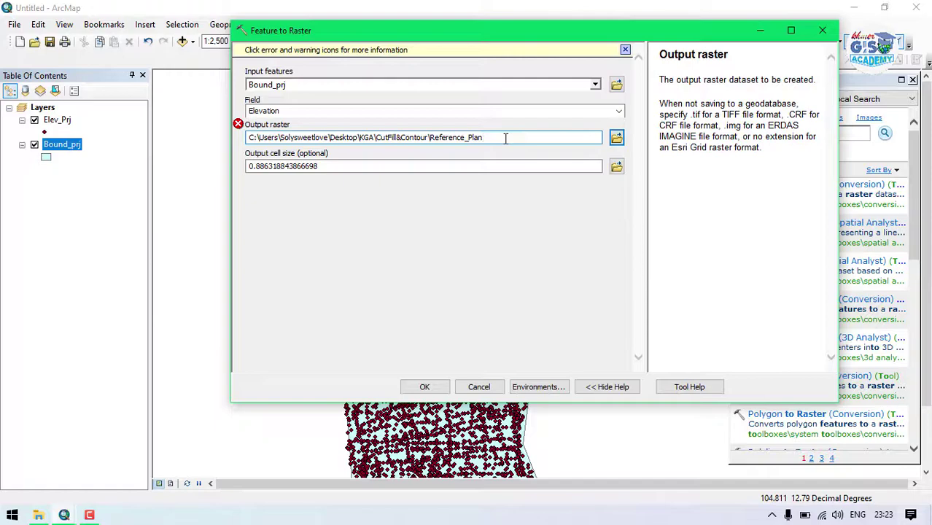
{"action": "left_click", "coordinate": [493, 264]}
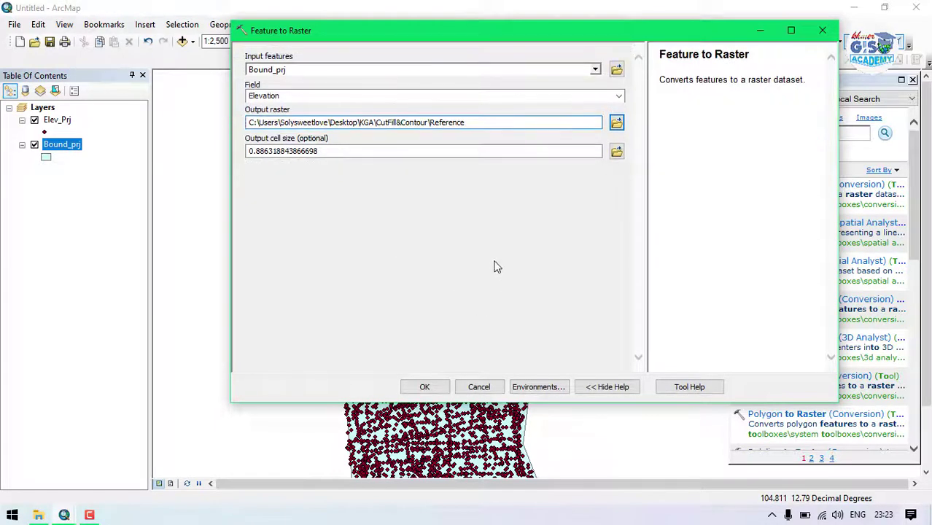
Set the output cell size to 0.1 and run the Feature to Raster conversion.
{"action": "left_click_drag", "start_coordinate": [328, 148], "coordinate": [256, 151]}
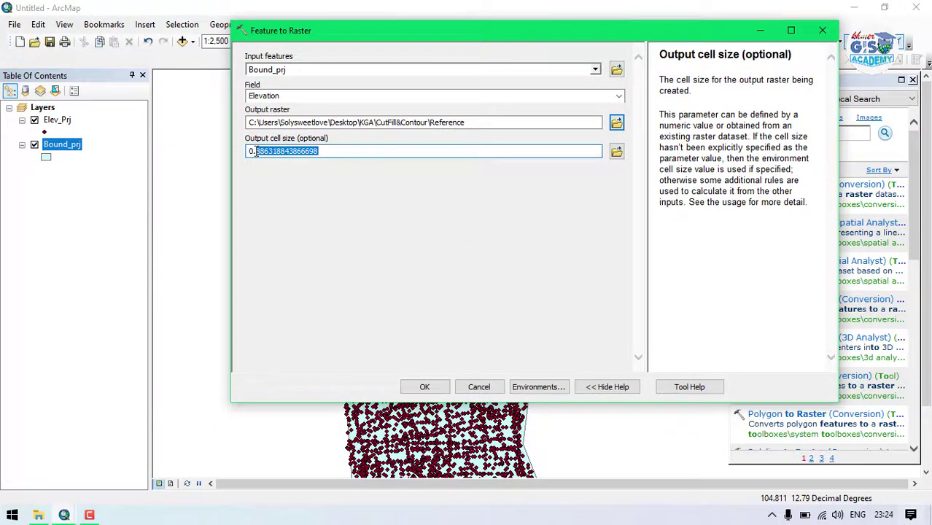
{"action": "type", "text": "1"}
{"action": "left_click", "coordinate": [337, 212]}
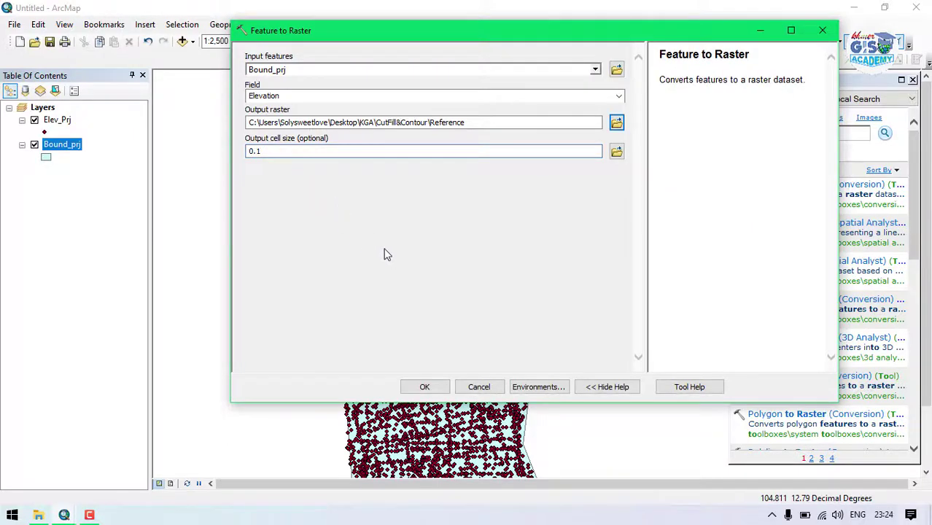
{"action": "left_click", "coordinate": [425, 387]}
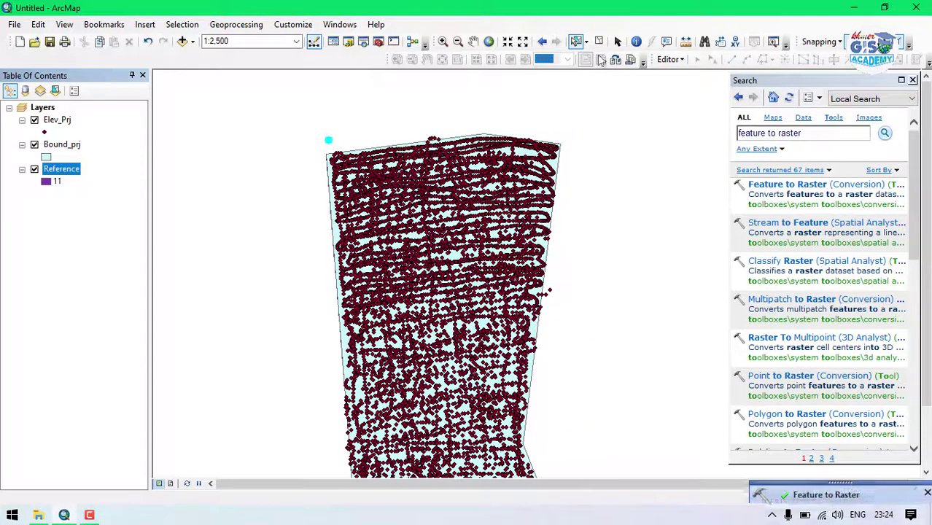
Clear the feature selection and hide the Bound_prj and Elev_Prj layers so only the Reference raster is displayed.
{"action": "left_click", "coordinate": [601, 45]}
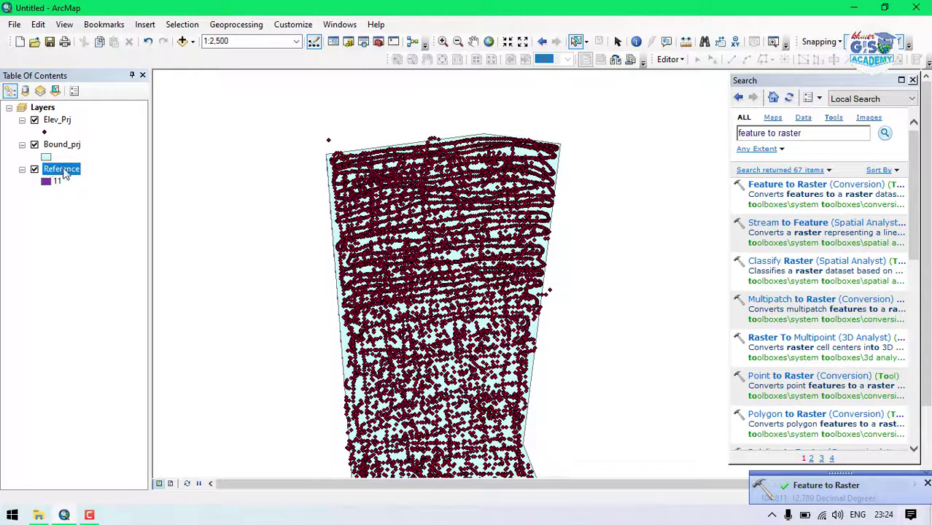
{"action": "left_click", "coordinate": [59, 145]}
{"action": "left_click", "coordinate": [35, 144]}
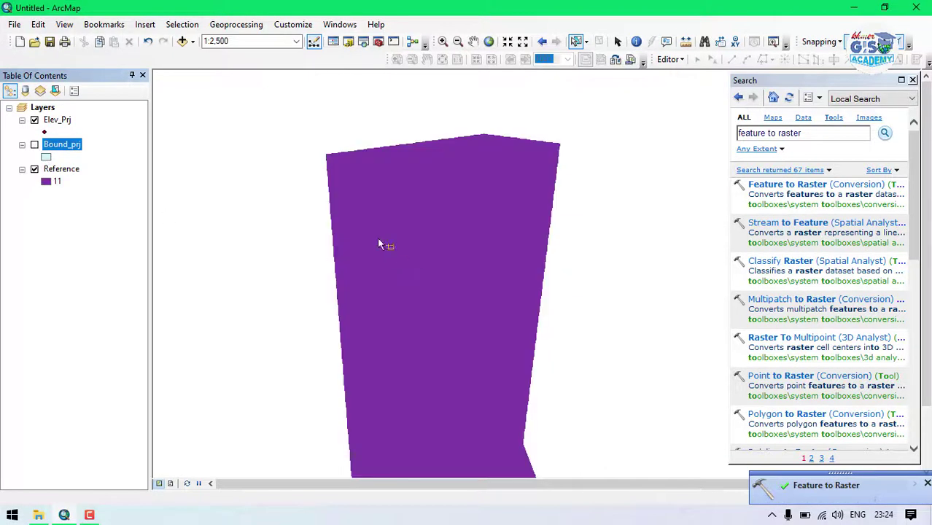
{"action": "left_click", "coordinate": [34, 120]}
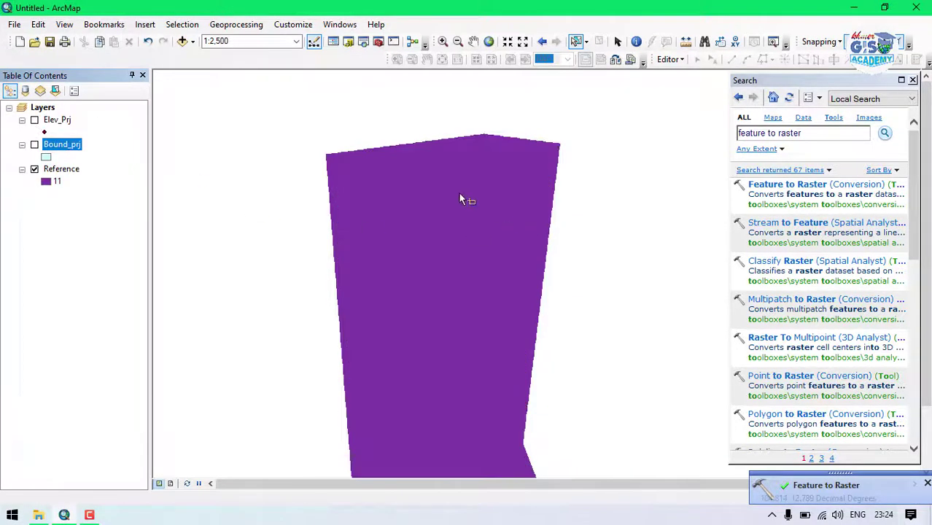
{"action": "scroll", "coordinate": [450, 182], "scroll_direction": "down", "scroll_amount": 3}
{"action": "scroll", "coordinate": [376, 245], "scroll_direction": "up", "scroll_amount": 2}
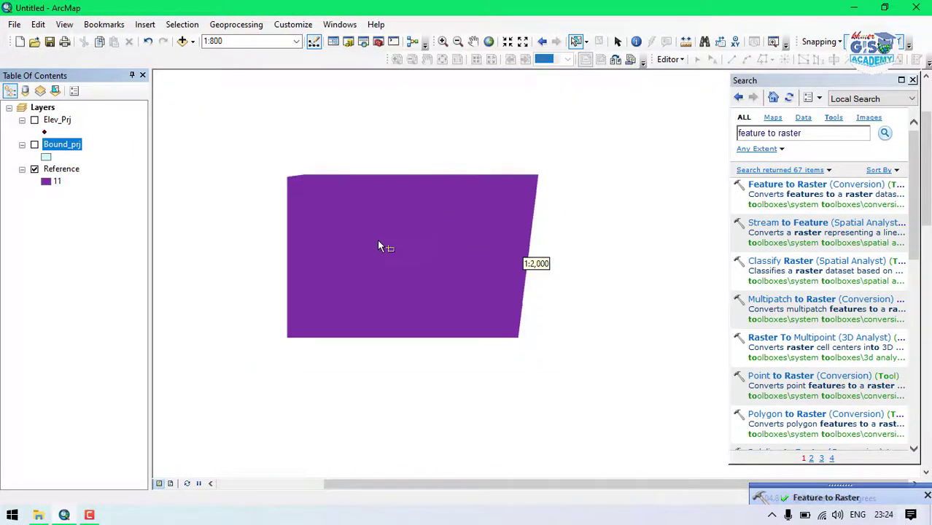
{"action": "scroll", "coordinate": [440, 170], "scroll_direction": "up", "scroll_amount": 3}
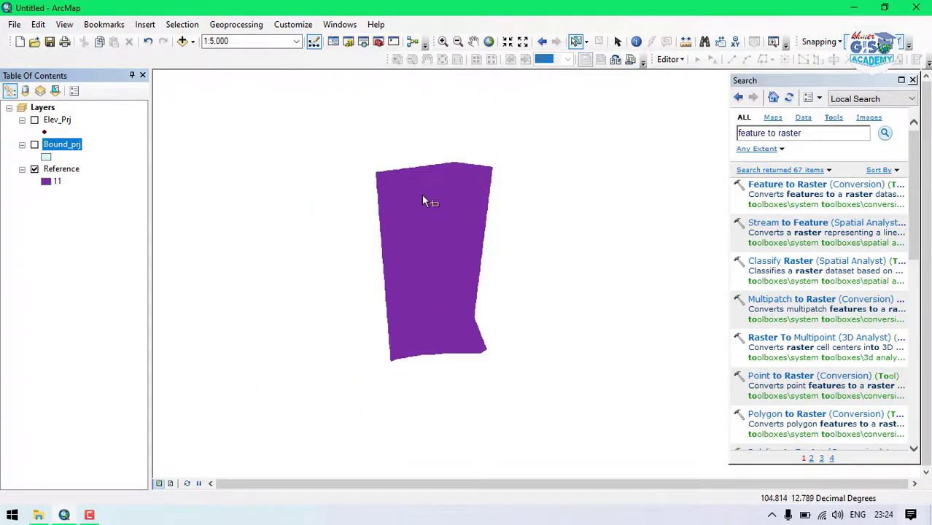
{"action": "scroll", "coordinate": [431, 167], "scroll_direction": "down", "scroll_amount": 2}
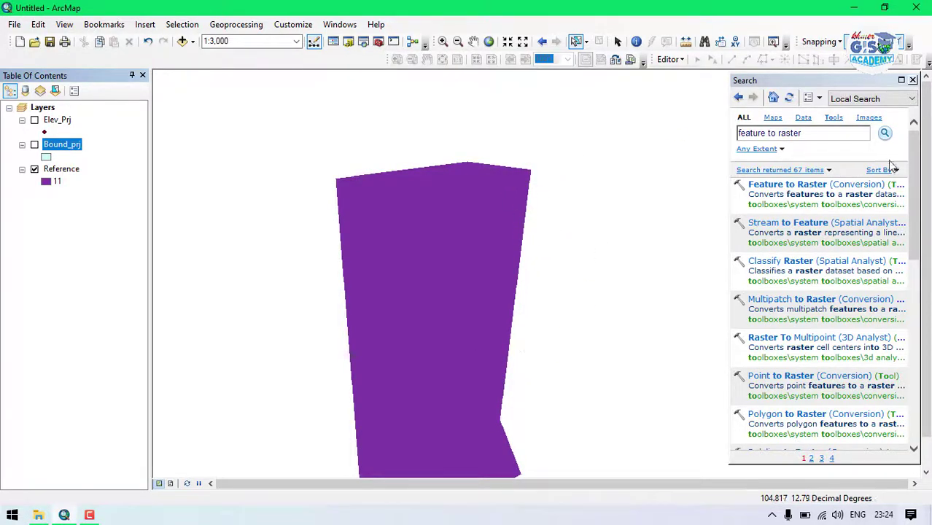
Display the Elev_Prj points, search for "idw" and open the IDW (Spatial Analyst) tool.
{"action": "left_click", "coordinate": [35, 120]}
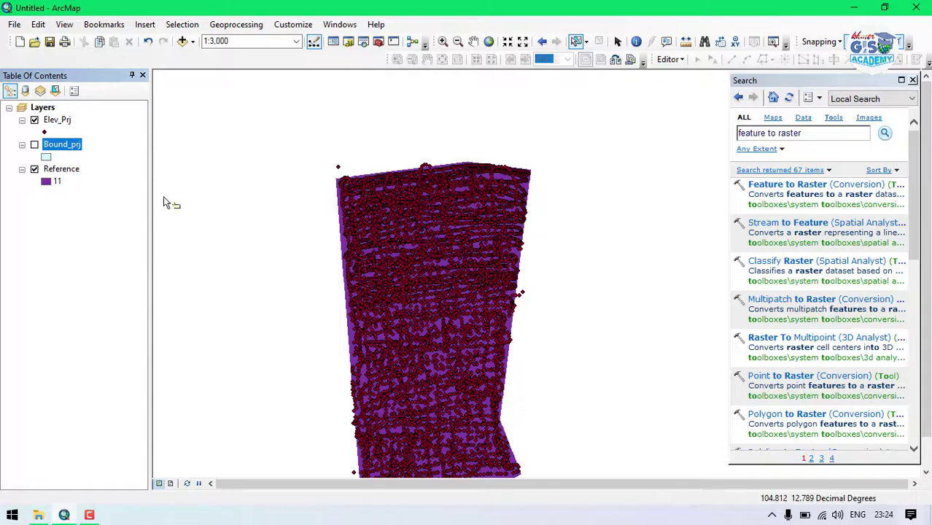
{"action": "left_click", "coordinate": [776, 133]}
{"action": "key", "text": "ctrl+a"}
{"action": "key", "text": "BackSpace"}
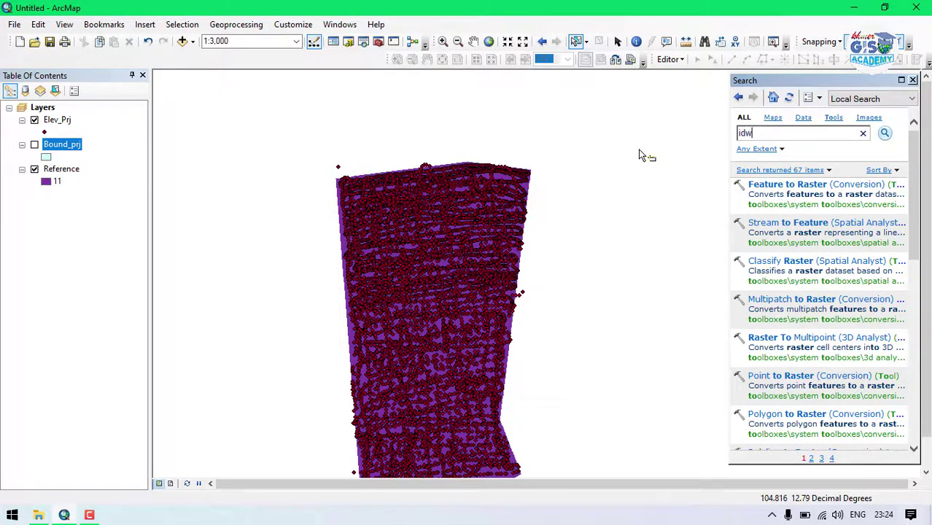
{"action": "key", "text": "Return"}
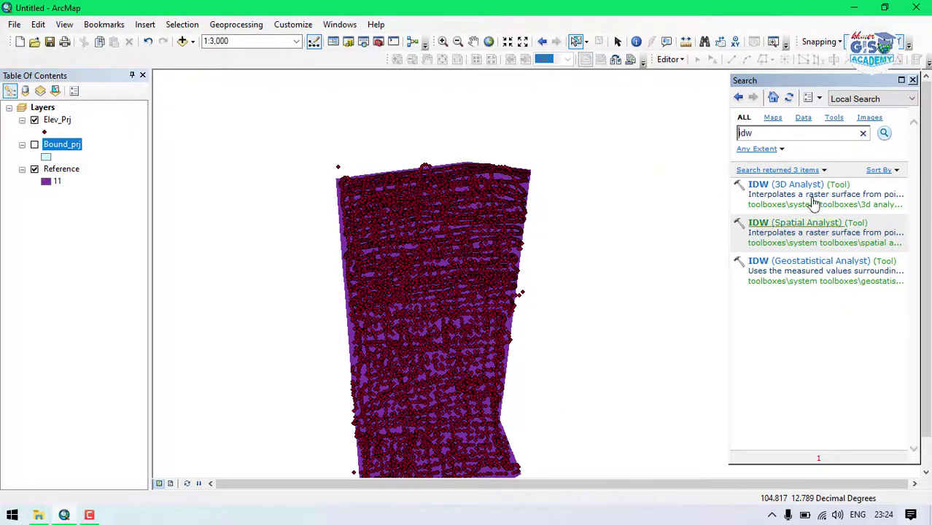
{"action": "left_click", "coordinate": [802, 223]}
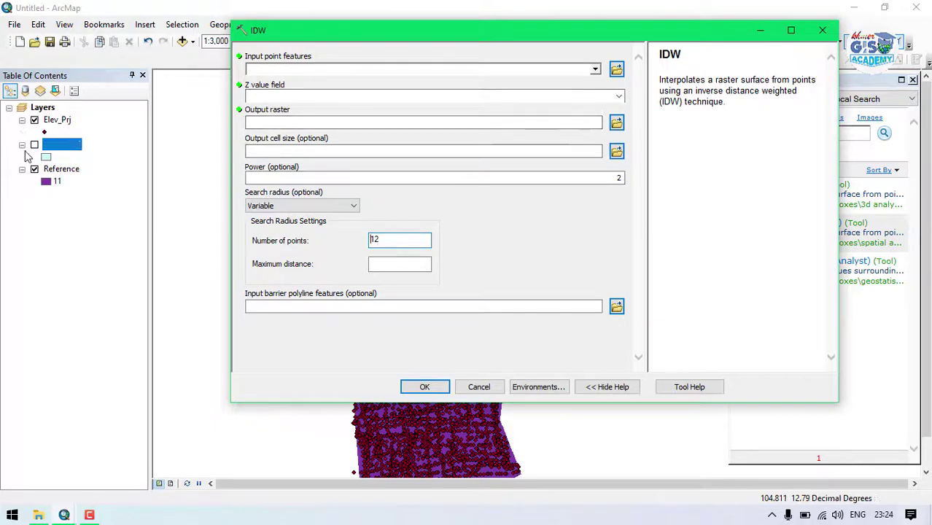
Use Elev_Prj as the IDW input points with Elevation as the Z value field and an output cell size of 0.1.
{"action": "left_click_drag", "start_coordinate": [56, 121], "coordinate": [255, 70]}
{"action": "left_click", "coordinate": [618, 97]}
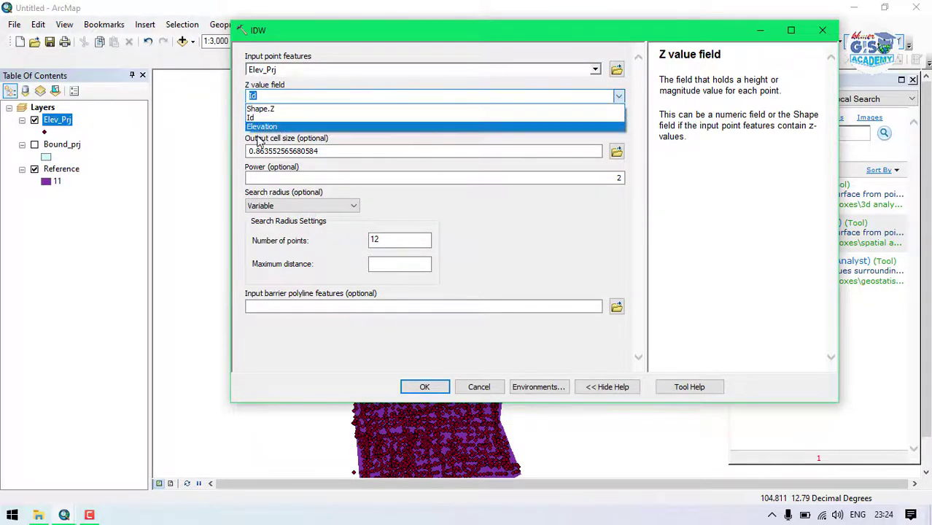
{"action": "left_click", "coordinate": [260, 128]}
{"action": "left_click_drag", "start_coordinate": [326, 151], "coordinate": [258, 158]}
{"action": "type", "text": "1"}
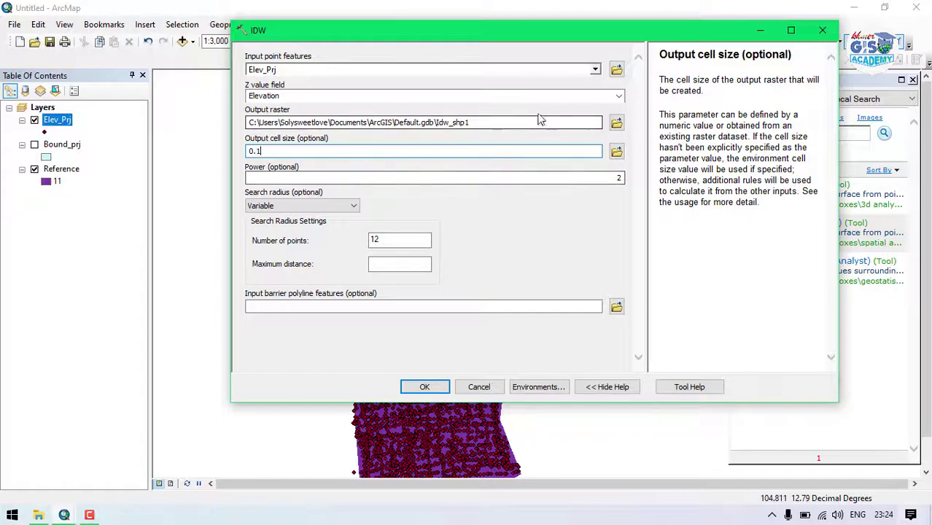
Name the output raster Elevation in the CutFill&Contour folder and run the IDW interpolation.
{"action": "left_click", "coordinate": [616, 126]}
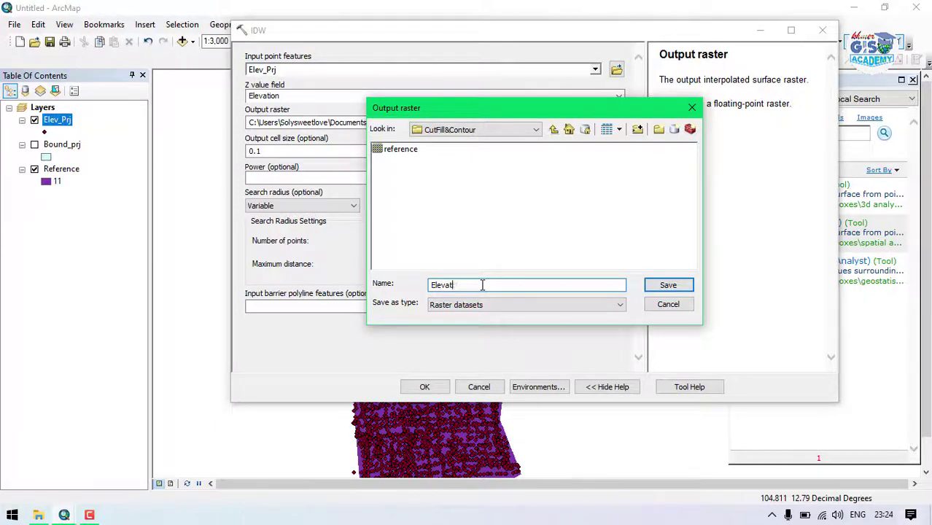
{"action": "left_click", "coordinate": [668, 285]}
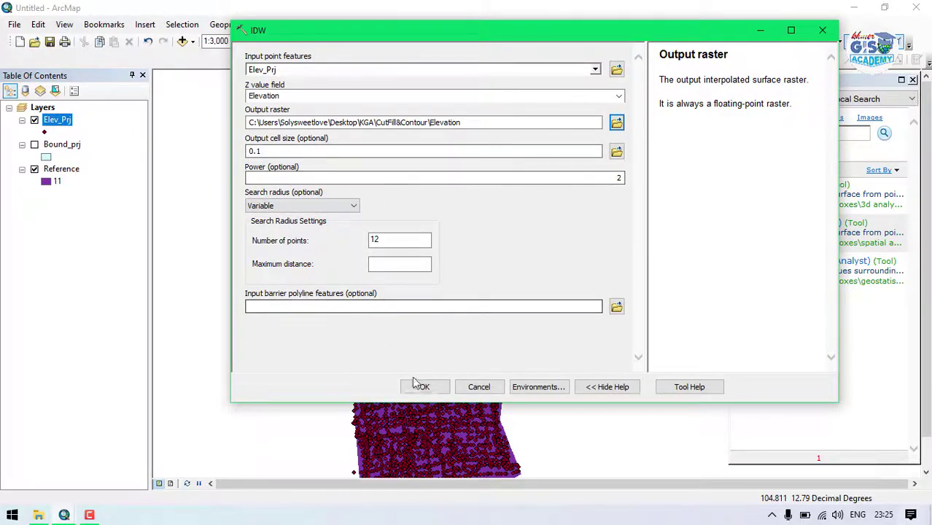
{"action": "left_click", "coordinate": [434, 393]}
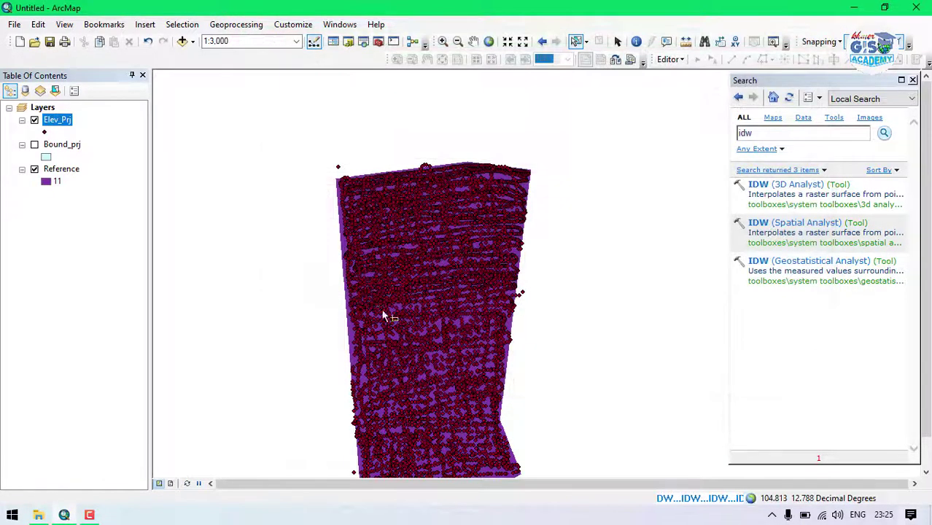
Hide the Elev_Prj points and remove the interpolated Elevation layer from the map.
{"action": "scroll", "coordinate": [402, 310], "scroll_direction": "up", "scroll_amount": 2}
{"action": "scroll", "coordinate": [414, 251], "scroll_direction": "down", "scroll_amount": 1}
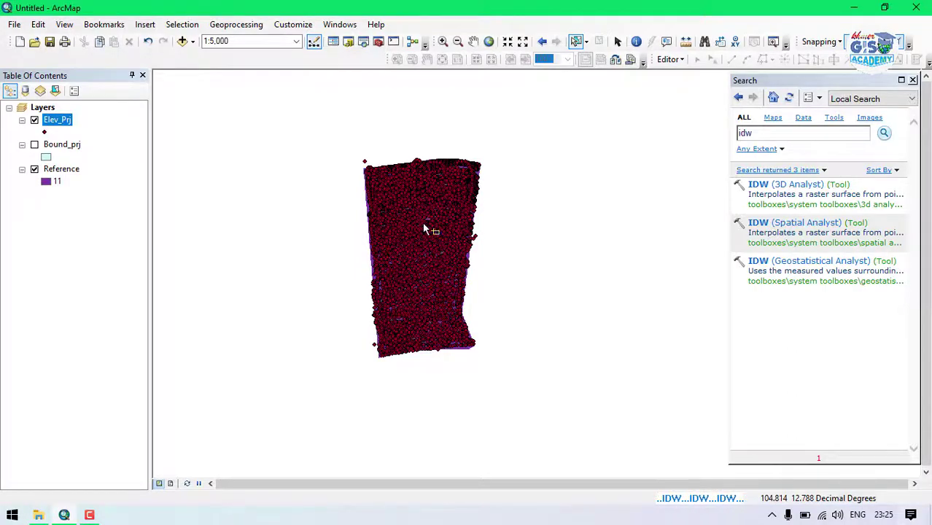
{"action": "scroll", "coordinate": [424, 244], "scroll_direction": "up", "scroll_amount": 2}
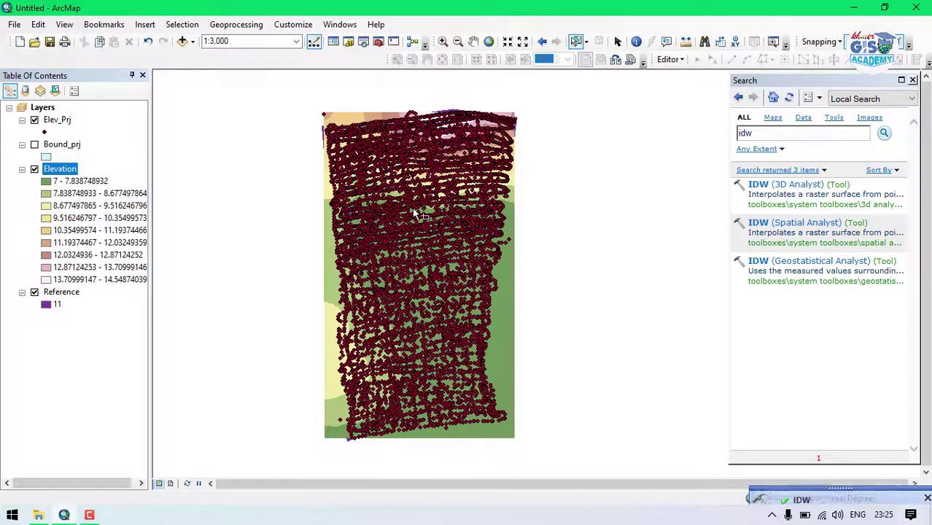
{"action": "left_click", "coordinate": [34, 121]}
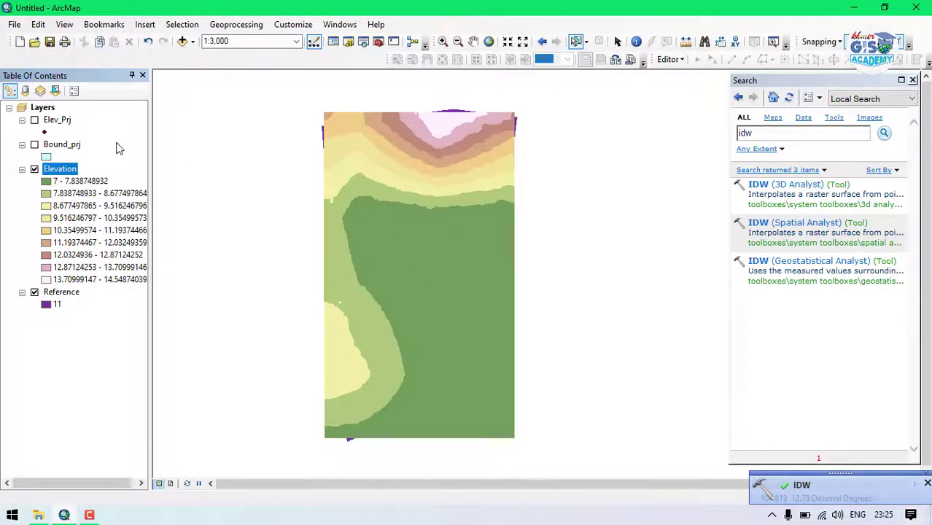
{"action": "left_click", "coordinate": [34, 169]}
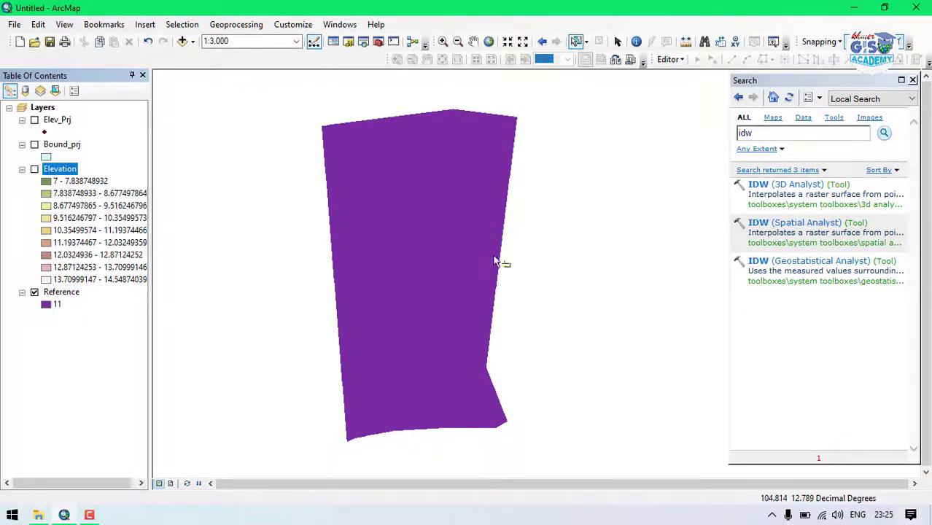
{"action": "right_click", "coordinate": [60, 171]}
{"action": "left_click", "coordinate": [73, 191]}
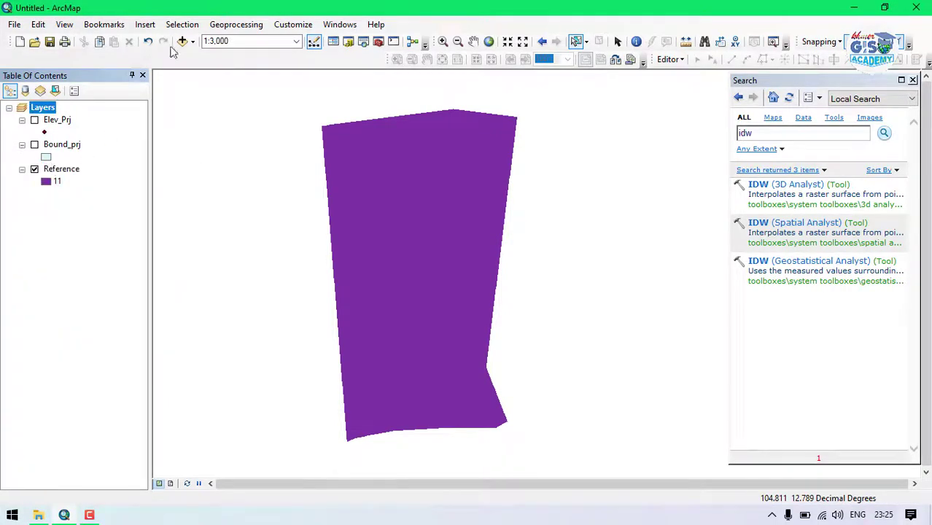
Delete the Elevation raster from the CutFill&Contour folder in the Catalog and close the Catalog.
{"action": "left_click", "coordinate": [348, 40]}
{"action": "left_click", "coordinate": [830, 268]}
{"action": "left_click", "coordinate": [828, 257]}
{"action": "right_click", "coordinate": [829, 259]}
{"action": "left_click", "coordinate": [831, 281]}
{"action": "left_click", "coordinate": [511, 290]}
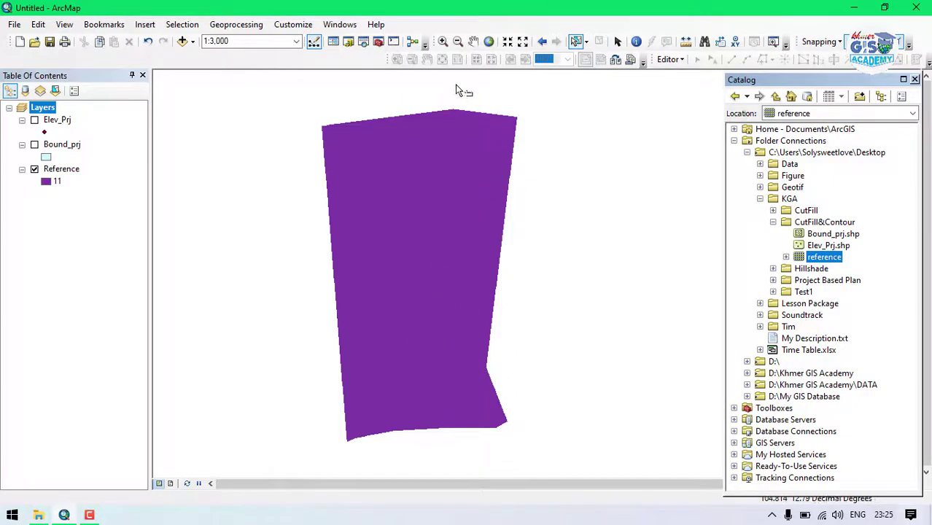
{"action": "left_click", "coordinate": [915, 80]}
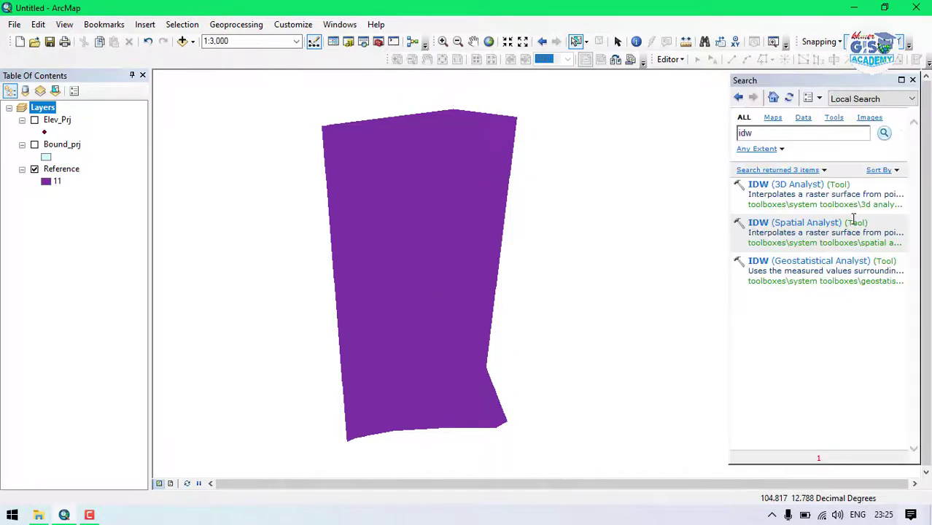
Reopen the IDW (Spatial Analyst) tool with Elev_Prj as the input points and Elevation as the Z value field.
{"action": "left_click", "coordinate": [759, 222]}
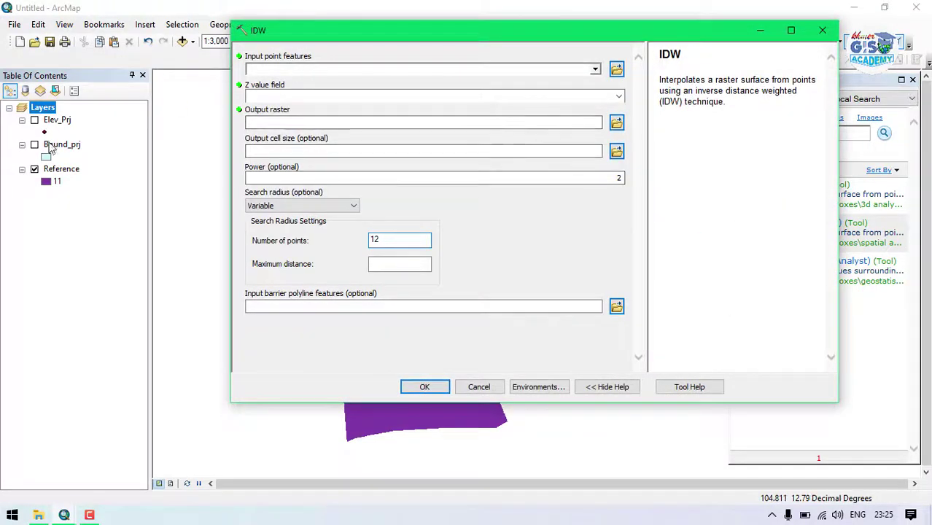
{"action": "left_click_drag", "start_coordinate": [56, 121], "coordinate": [301, 69]}
{"action": "left_click", "coordinate": [623, 97]}
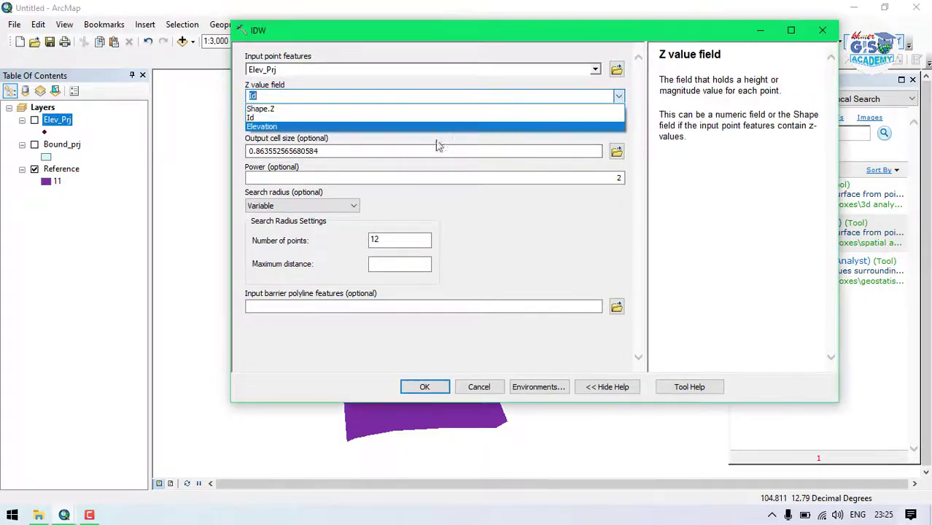
{"action": "left_click", "coordinate": [444, 129]}
Name the IDW output raster Elevation in the CutFill&Contour folder and set its cell size to 0.1.
{"action": "left_click", "coordinate": [616, 123]}
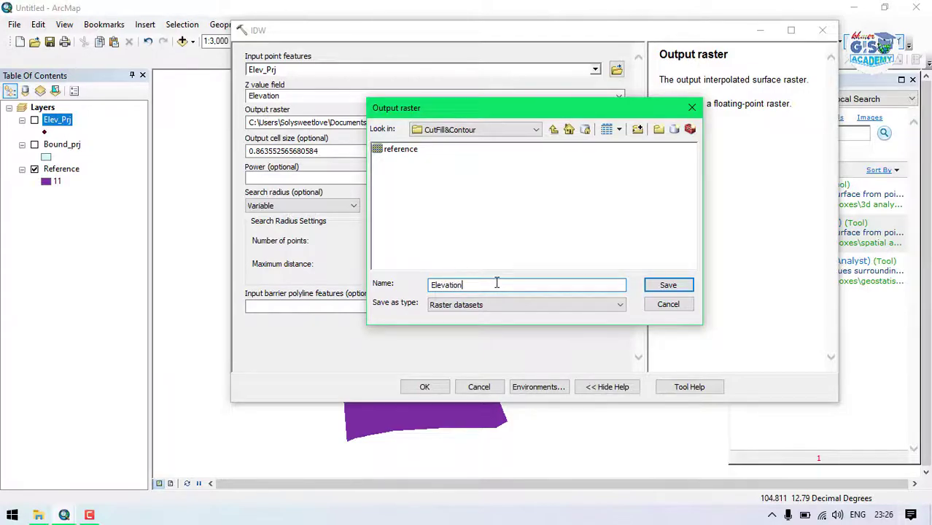
{"action": "left_click", "coordinate": [668, 286]}
{"action": "left_click_drag", "start_coordinate": [339, 155], "coordinate": [248, 151]}
{"action": "type", "text": "0.1"}
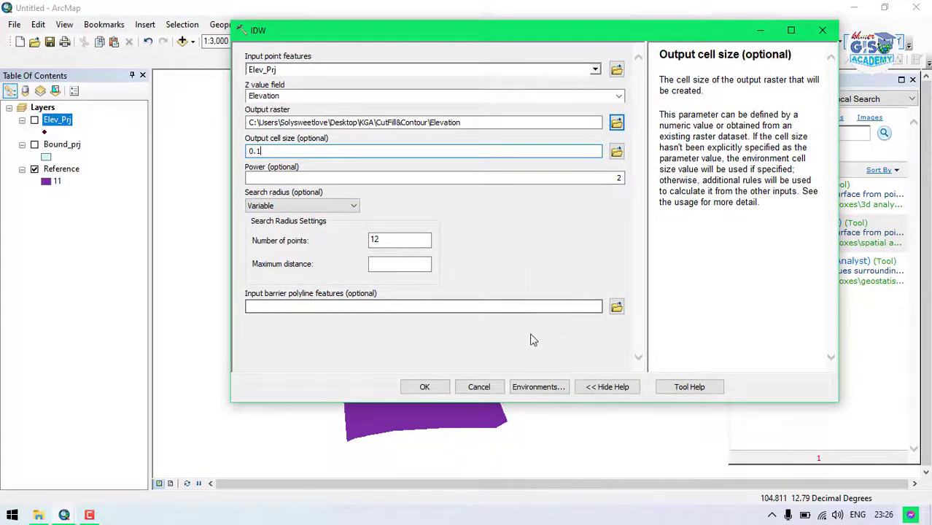
Set Bound_prj as the raster analysis mask in the IDW tool's environment settings.
{"action": "left_click", "coordinate": [531, 386]}
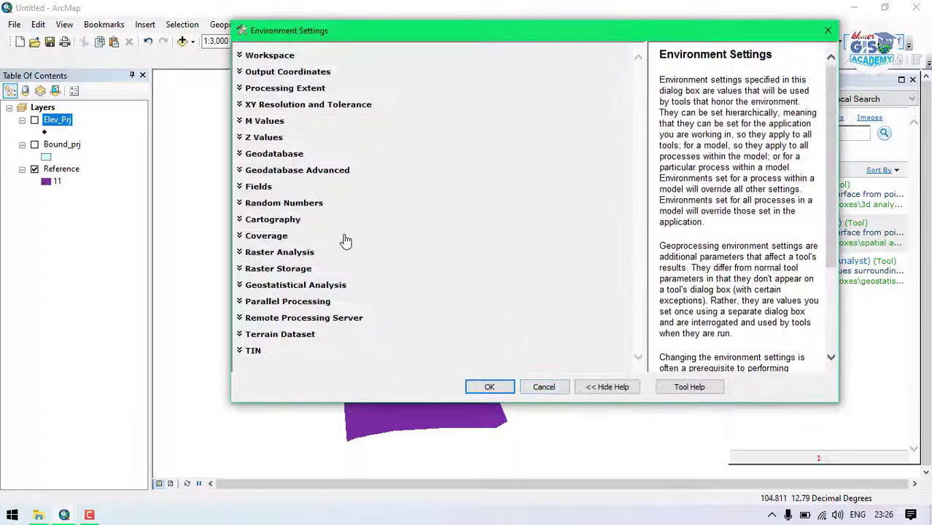
{"action": "left_click", "coordinate": [243, 253]}
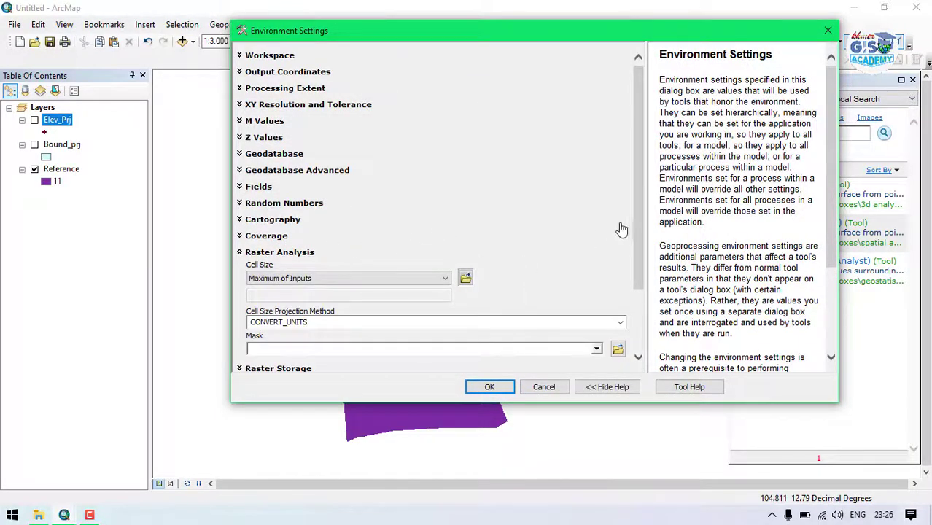
{"action": "left_click_drag", "start_coordinate": [640, 240], "coordinate": [638, 298]}
{"action": "left_click", "coordinate": [596, 263]}
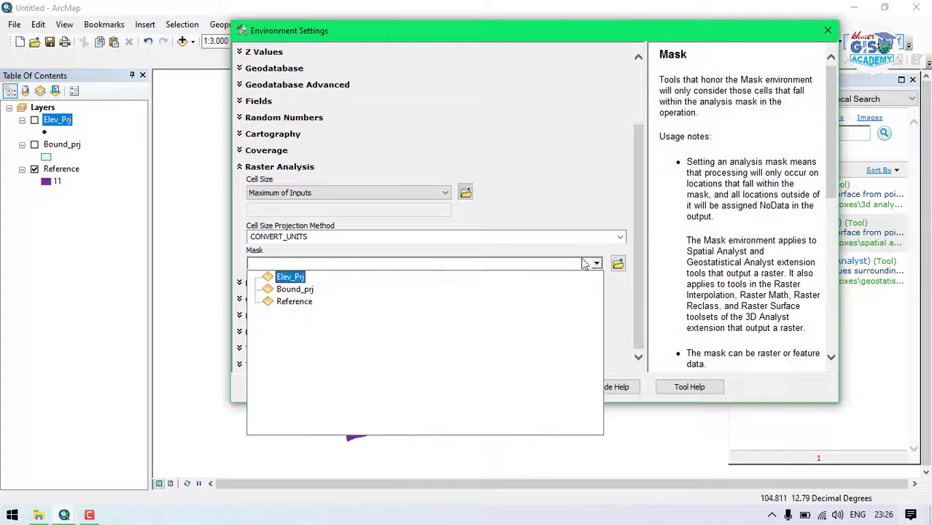
{"action": "left_click", "coordinate": [295, 289]}
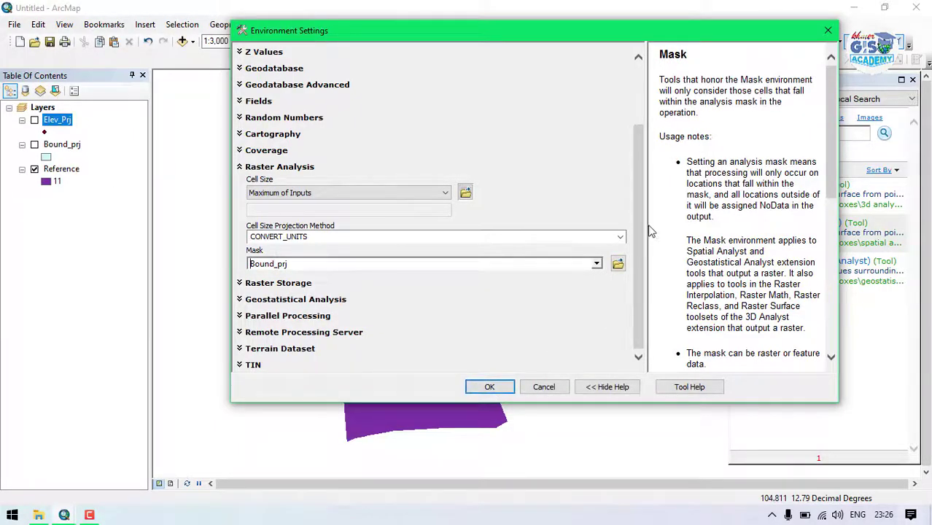
Set the processing extent to Same as layer Bound_prj, accept the environment settings and run the IDW interpolation.
{"action": "left_click_drag", "start_coordinate": [643, 202], "coordinate": [641, 109]}
{"action": "left_click", "coordinate": [249, 91]}
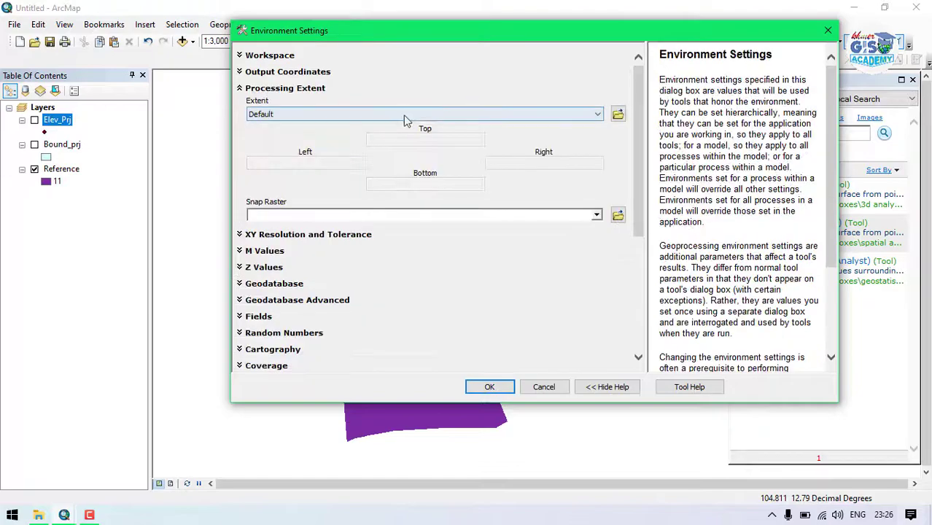
{"action": "left_click", "coordinate": [411, 114]}
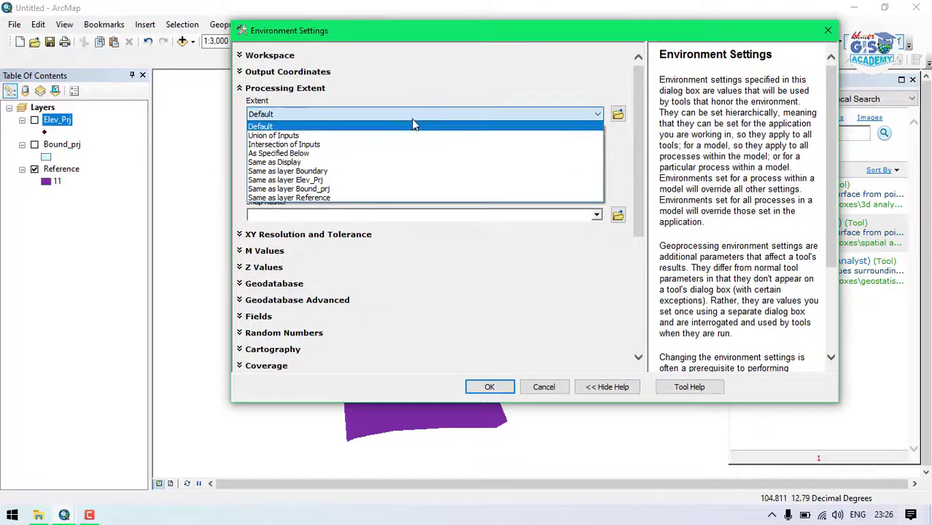
{"action": "left_click", "coordinate": [328, 188]}
{"action": "left_click", "coordinate": [502, 388]}
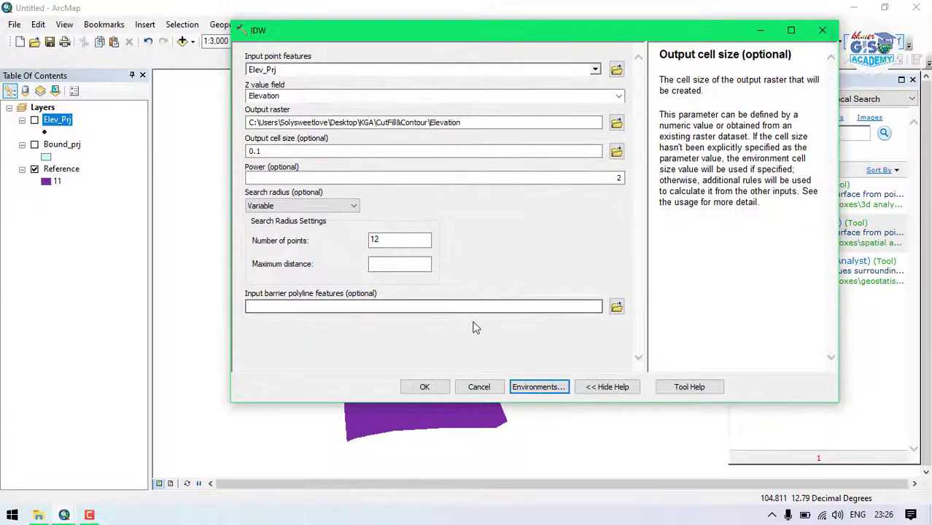
{"action": "left_click", "coordinate": [417, 389]}
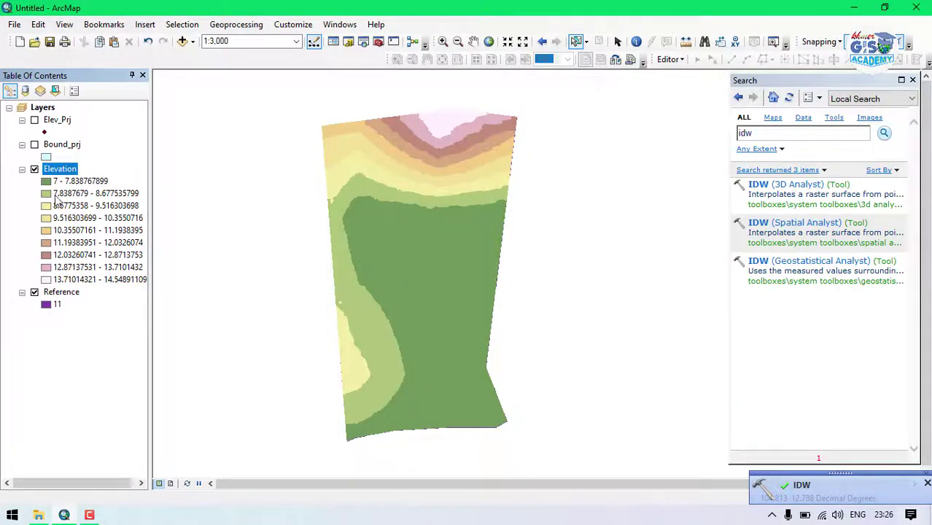
Remove the Elev_Prj and Bound_prj layers from the map, keeping the Elevation and Reference rasters.
{"action": "left_click", "coordinate": [62, 144]}
{"action": "left_click", "coordinate": [58, 120], "text": "ctrl"}
{"action": "right_click", "coordinate": [67, 124]}
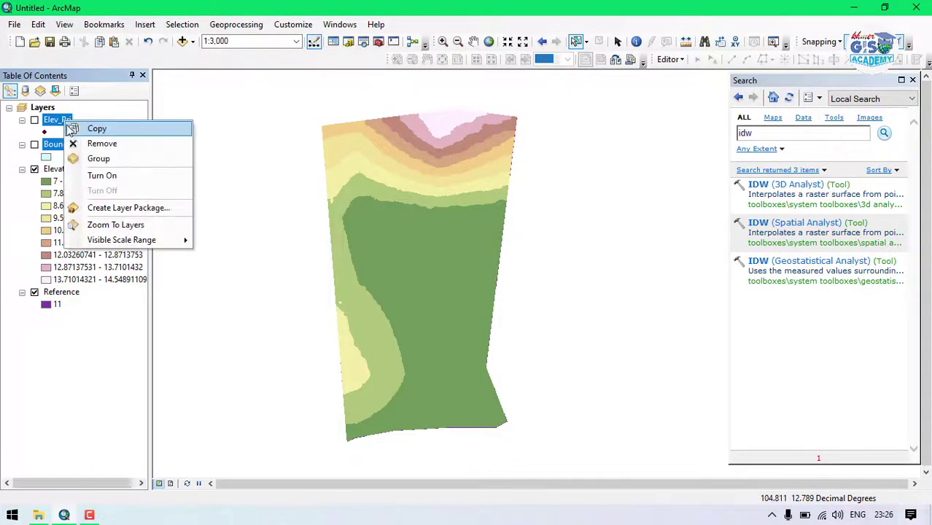
{"action": "left_click", "coordinate": [76, 144]}
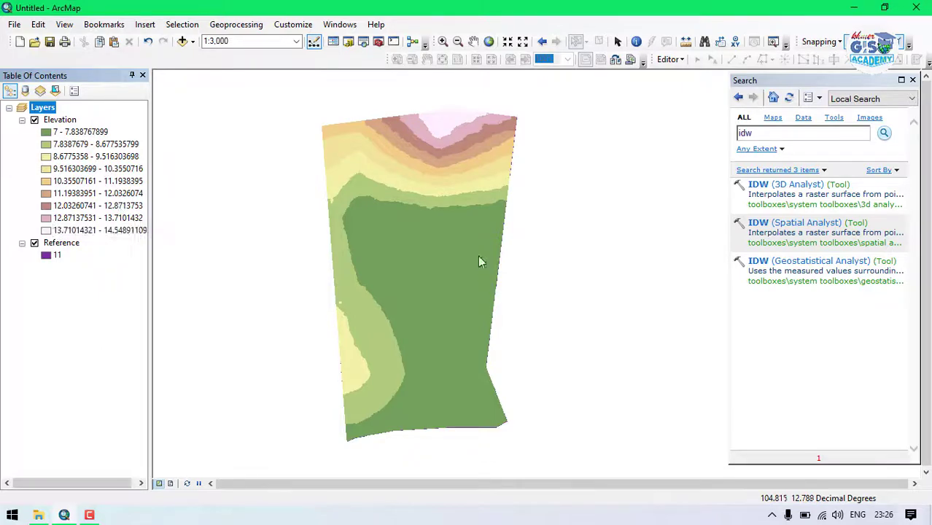
{"action": "scroll", "coordinate": [408, 394], "scroll_direction": "up", "scroll_amount": 2}
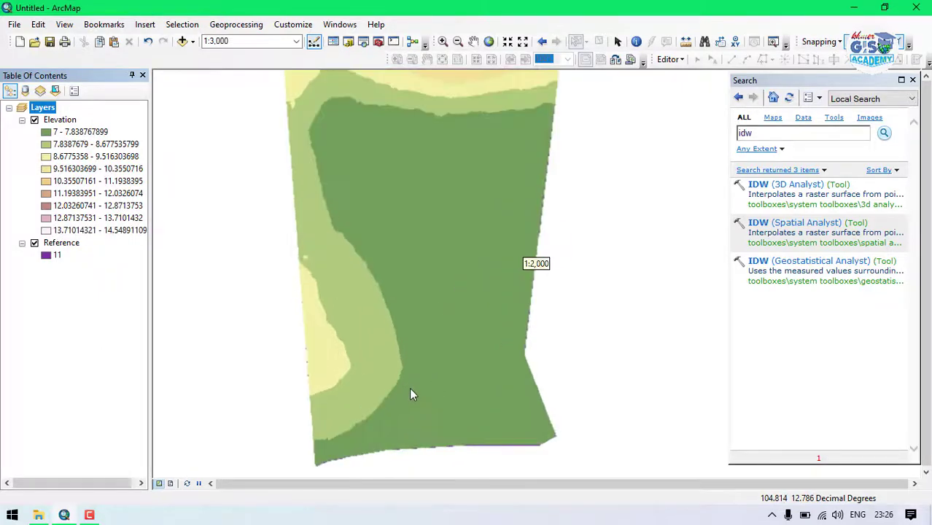
{"action": "scroll", "coordinate": [401, 257], "scroll_direction": "up", "scroll_amount": 1}
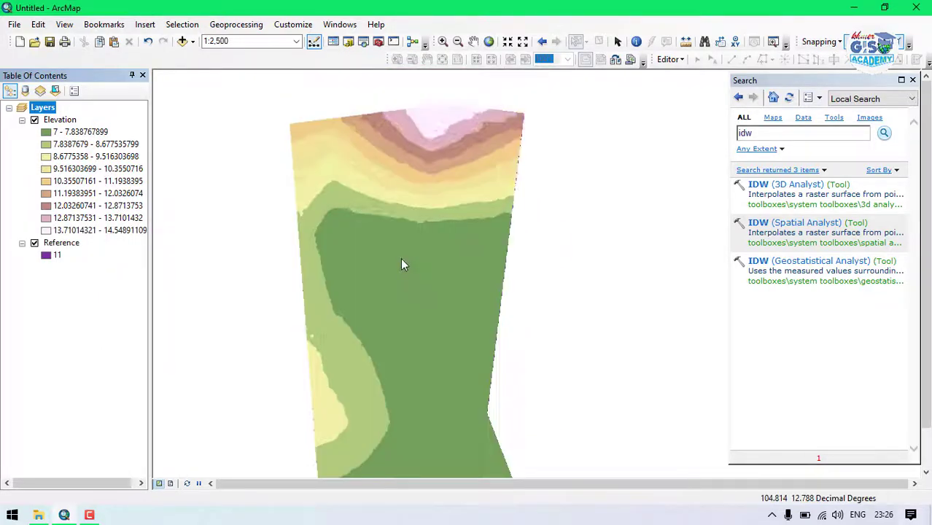
{"action": "scroll", "coordinate": [390, 326], "scroll_direction": "down", "scroll_amount": 1}
{"action": "scroll", "coordinate": [409, 274], "scroll_direction": "up", "scroll_amount": 1}
{"action": "scroll", "coordinate": [360, 287], "scroll_direction": "up", "scroll_amount": 8}
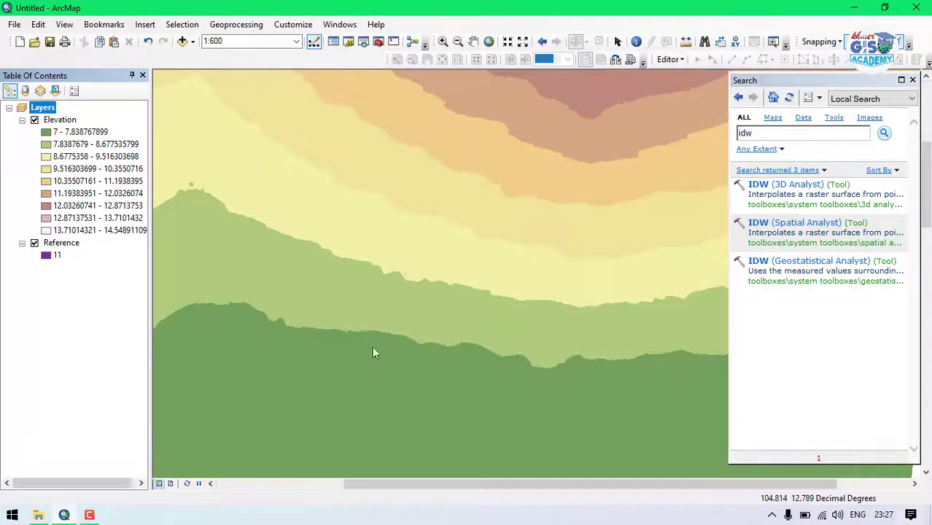
{"action": "scroll", "coordinate": [298, 156], "scroll_direction": "down", "scroll_amount": 3}
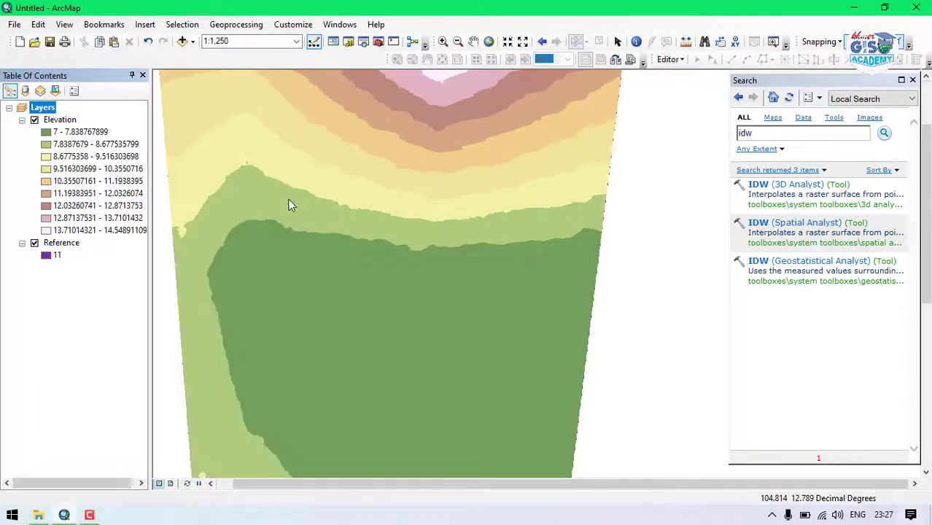
{"action": "scroll", "coordinate": [306, 191], "scroll_direction": "down", "scroll_amount": 3}
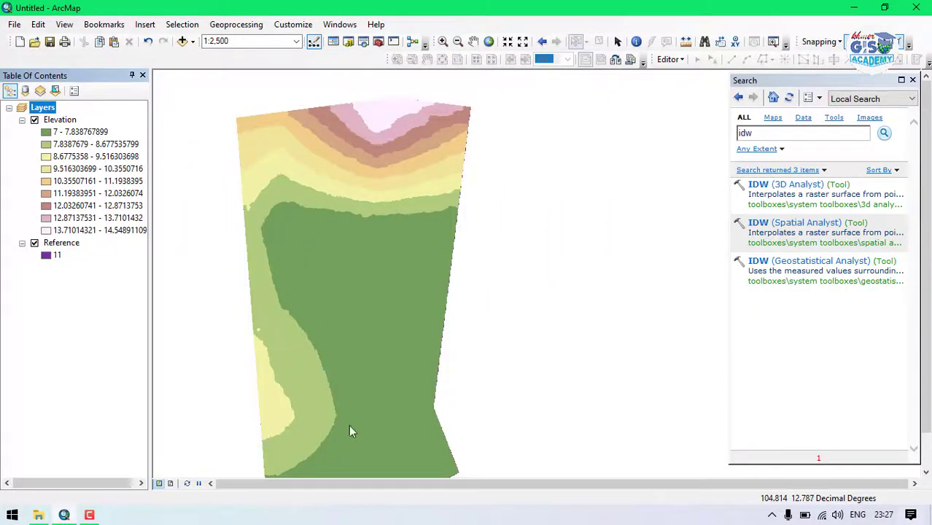
Find and open the Spatial Analyst Contour tool and set Elevation as its input raster.
{"action": "left_click", "coordinate": [788, 135]}
{"action": "key", "text": "BackSpace"}
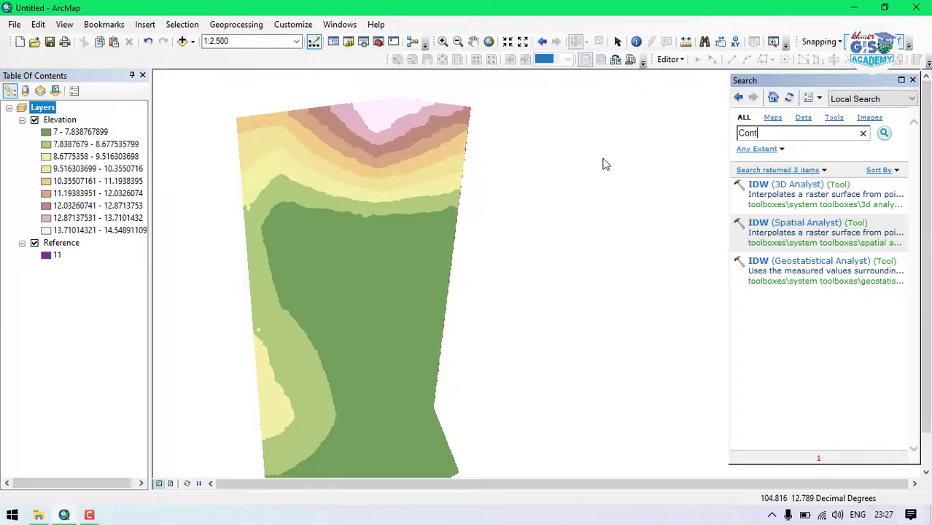
{"action": "key", "text": "Return"}
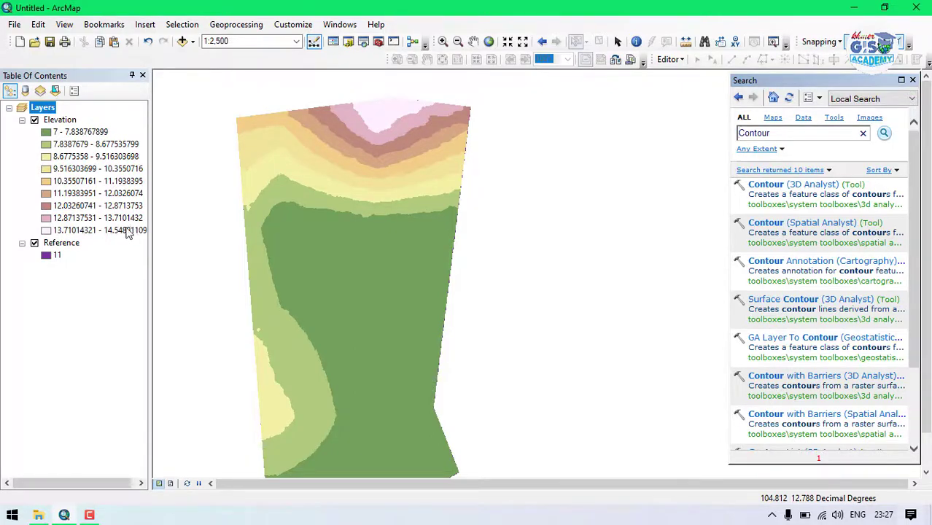
{"action": "left_click", "coordinate": [765, 222]}
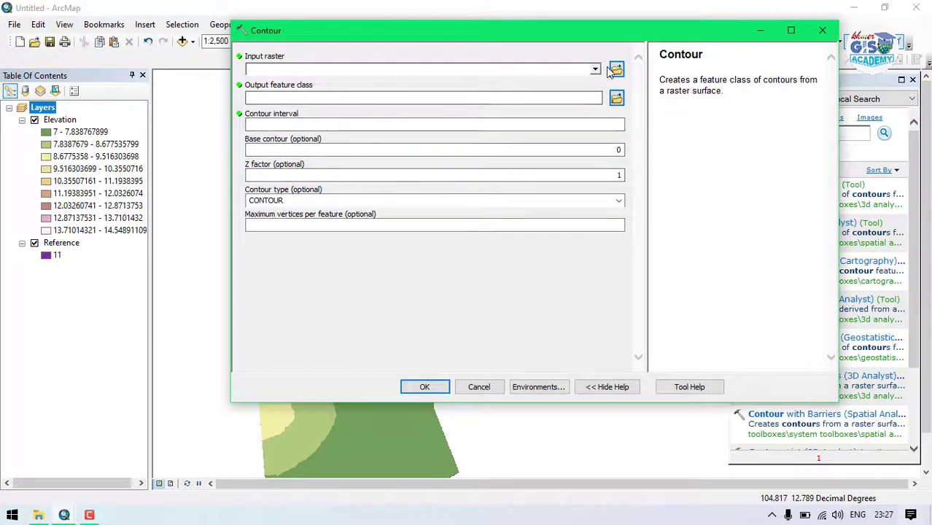
{"action": "left_click", "coordinate": [526, 69]}
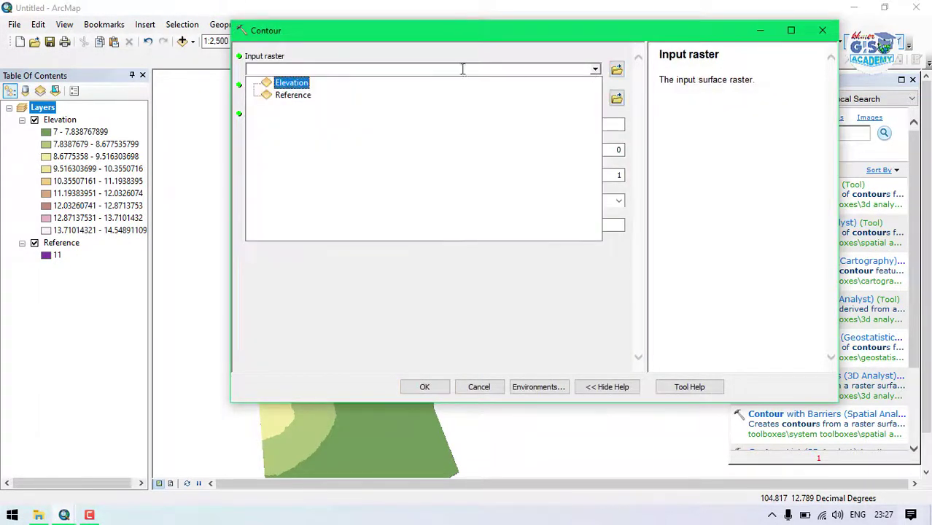
{"action": "left_click", "coordinate": [293, 83]}
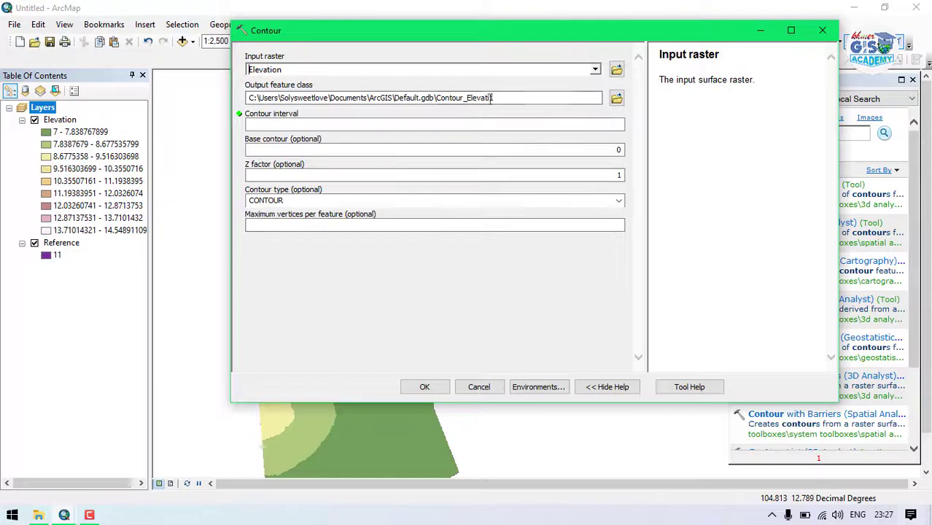
Name the contour output feature class Contour_1m in the CutFill&Contour folder.
{"action": "left_click", "coordinate": [616, 97]}
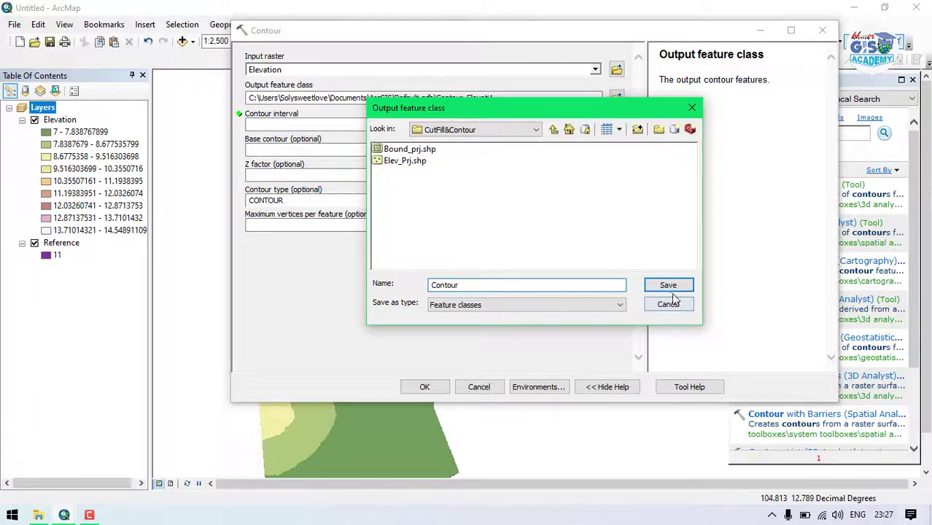
{"action": "type", "text": "_1"}
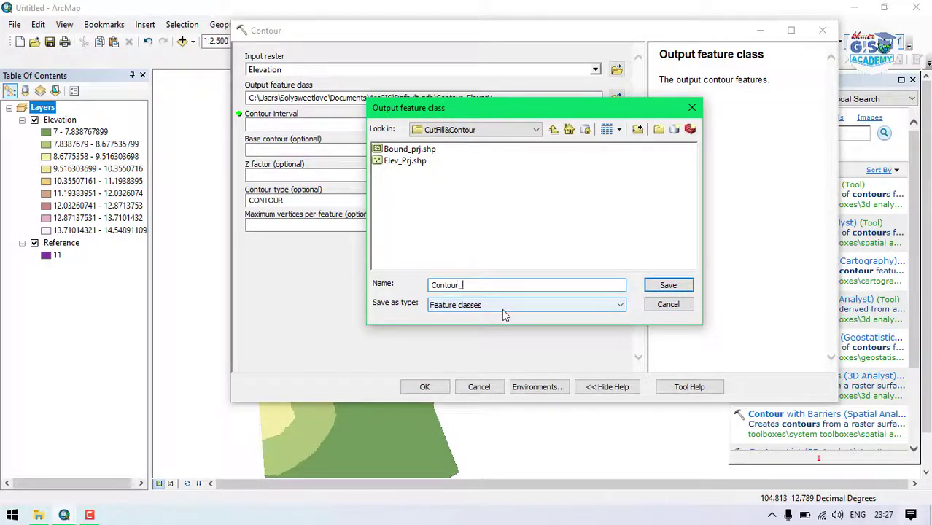
{"action": "type", "text": "m"}
{"action": "left_click", "coordinate": [667, 285]}
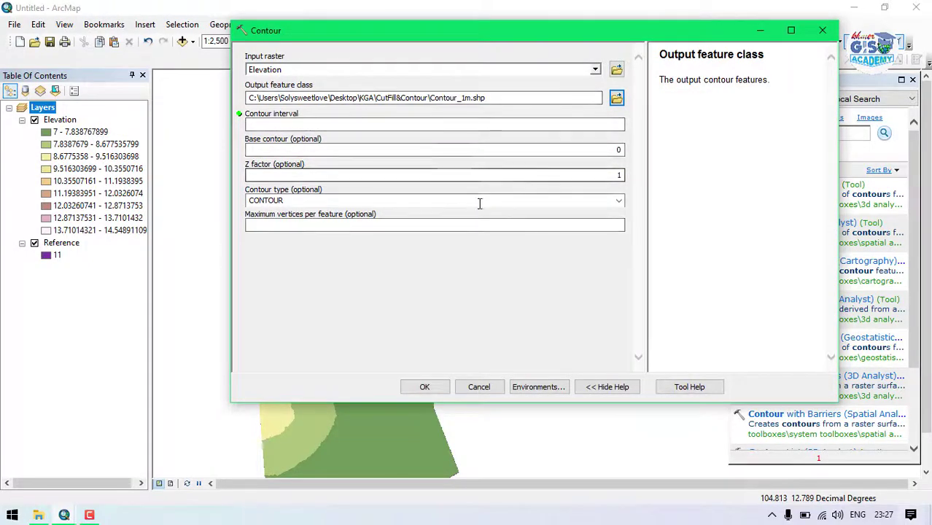
Set the contour interval to 1 and the base contour to 7, and run the Contour tool.
{"action": "left_click", "coordinate": [469, 128]}
{"action": "type", "text": "1"}
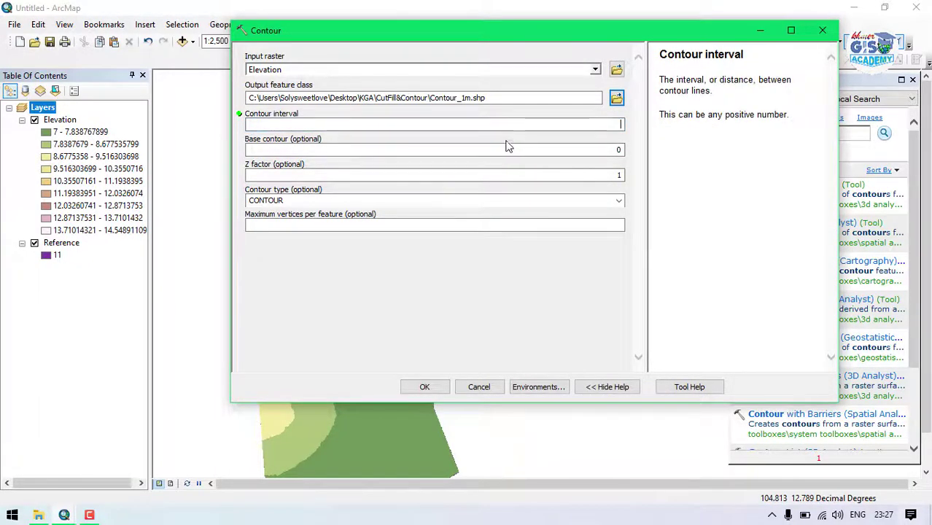
{"action": "left_click", "coordinate": [510, 294]}
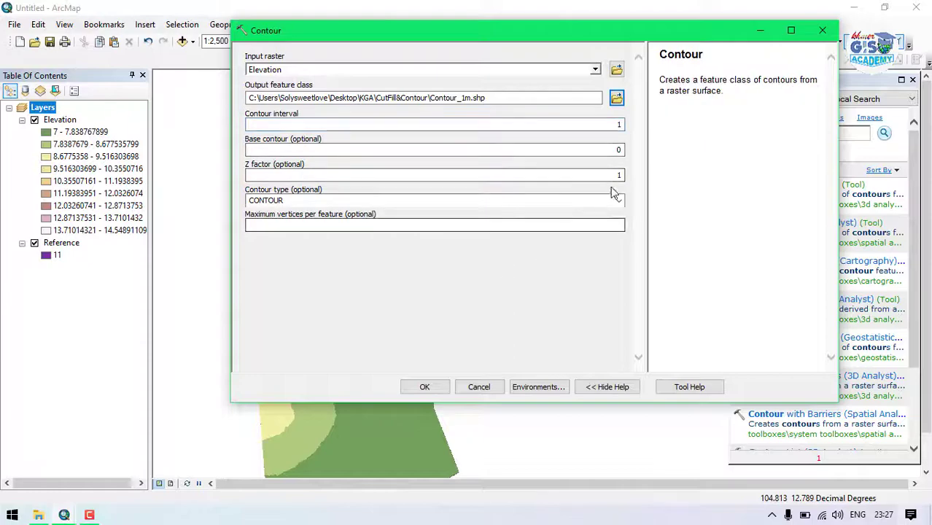
{"action": "left_click", "coordinate": [620, 149]}
{"action": "type", "text": "7"}
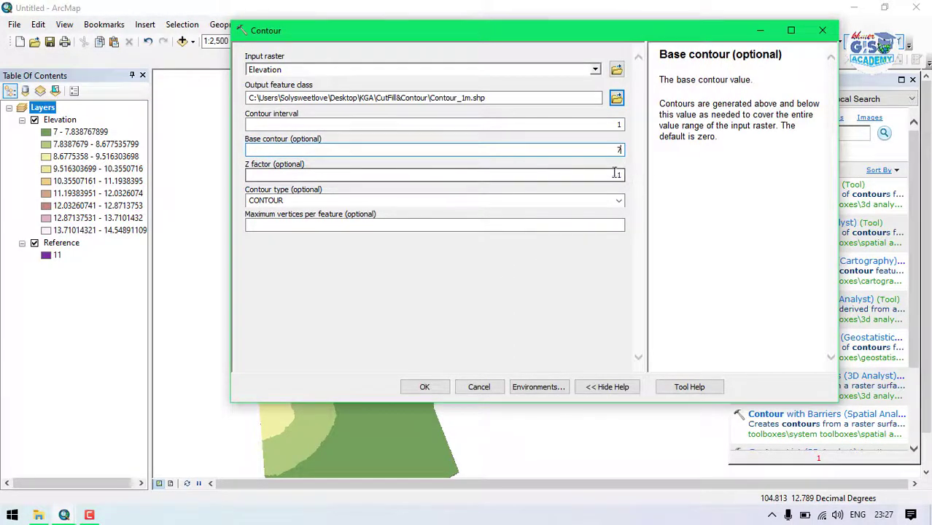
{"action": "left_click", "coordinate": [521, 293]}
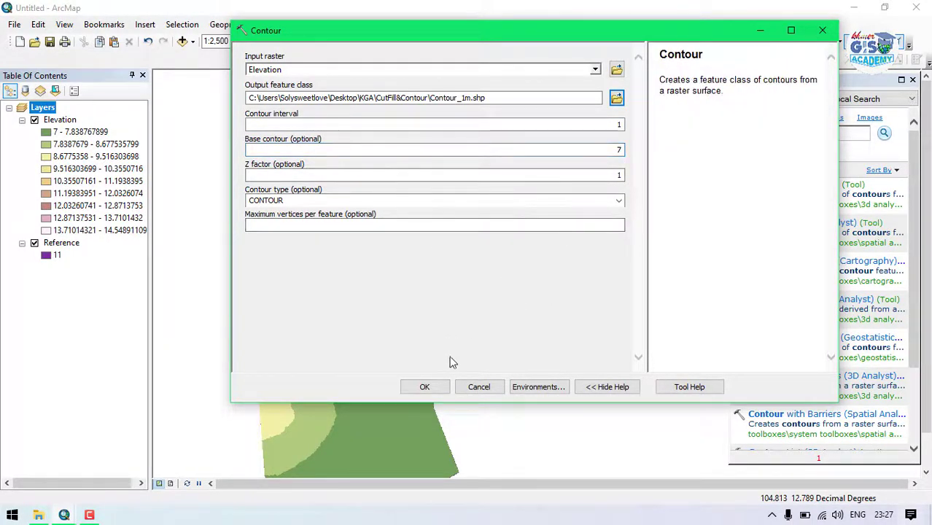
{"action": "left_click", "coordinate": [428, 391]}
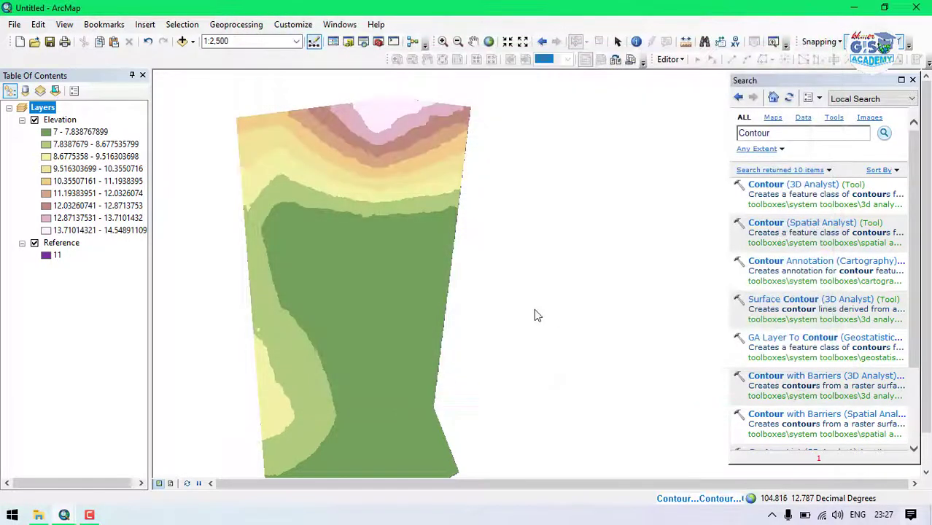
Hide the Elevation and Reference rasters so that only the Contour_1m lines are displayed.
{"action": "scroll", "coordinate": [564, 268], "scroll_direction": "up", "scroll_amount": 2}
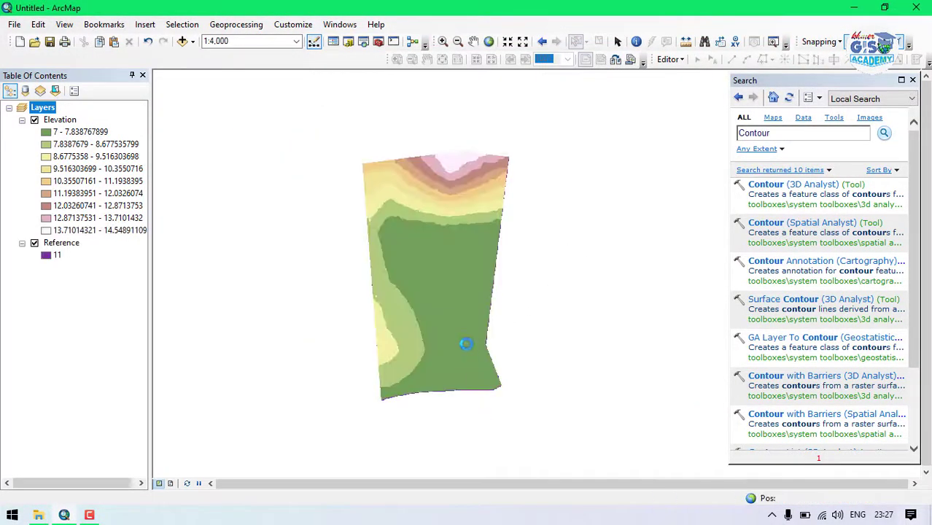
{"action": "scroll", "coordinate": [469, 339], "scroll_direction": "down", "scroll_amount": 1}
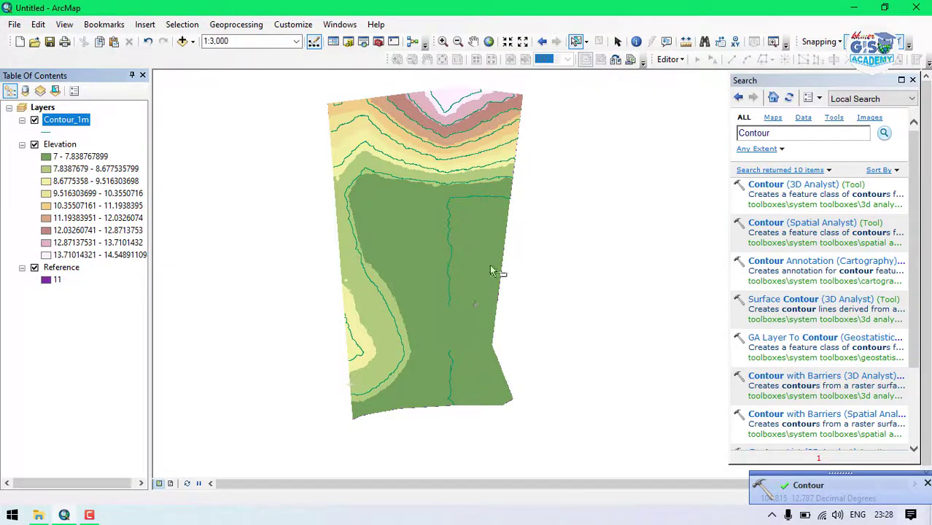
{"action": "scroll", "coordinate": [430, 178], "scroll_direction": "down", "scroll_amount": 1}
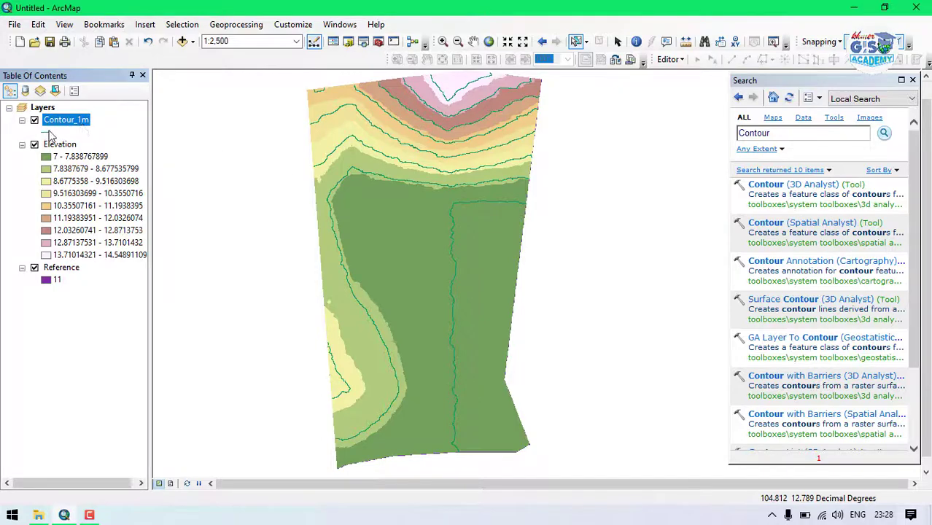
{"action": "left_click", "coordinate": [36, 146], "text": "ctrl"}
{"action": "left_click", "coordinate": [34, 145]}
{"action": "left_click", "coordinate": [34, 268]}
Select the long vertical contour line in the site's interior and check its elevation in the Contour_1m attribute table.
{"action": "left_click", "coordinate": [441, 236]}
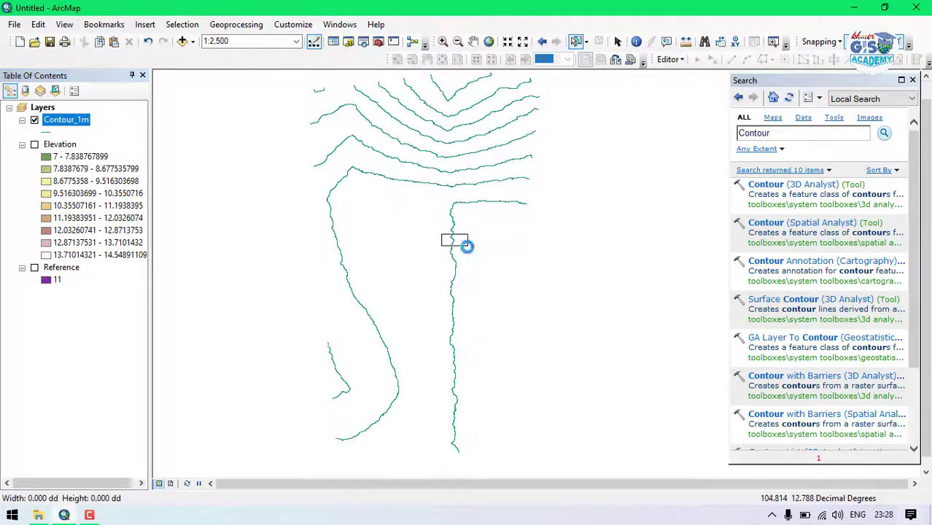
{"action": "right_click", "coordinate": [76, 120]}
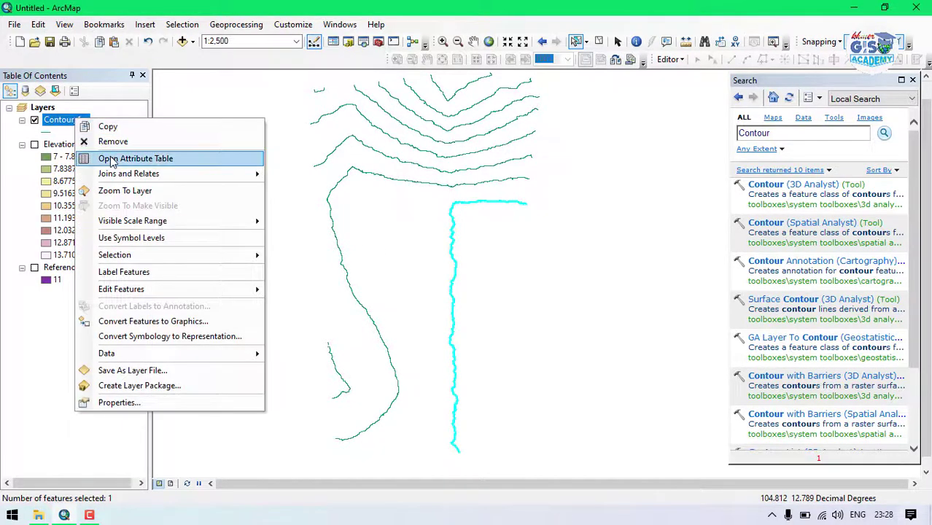
{"action": "left_click", "coordinate": [134, 158]}
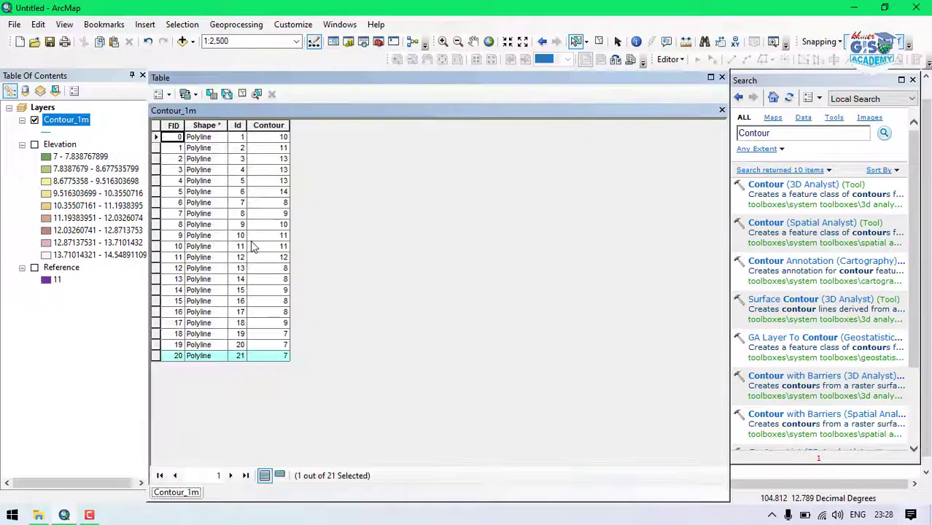
{"action": "left_click", "coordinate": [721, 78]}
Select the long curved contour along the site's west side and check its elevation in the Contour_1m attribute table.
{"action": "left_click", "coordinate": [334, 195], "text": "shift"}
{"action": "right_click", "coordinate": [76, 120]}
{"action": "left_click", "coordinate": [421, 312]}
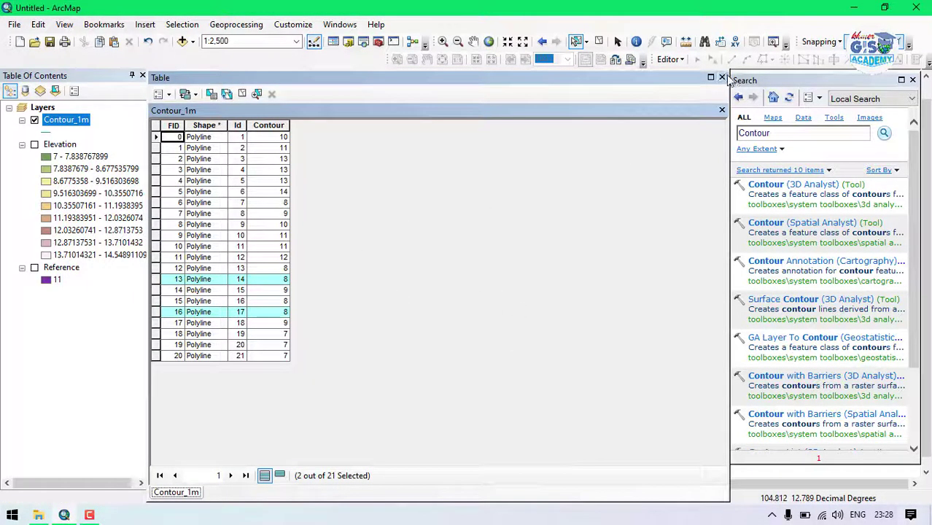
{"action": "left_click", "coordinate": [722, 77]}
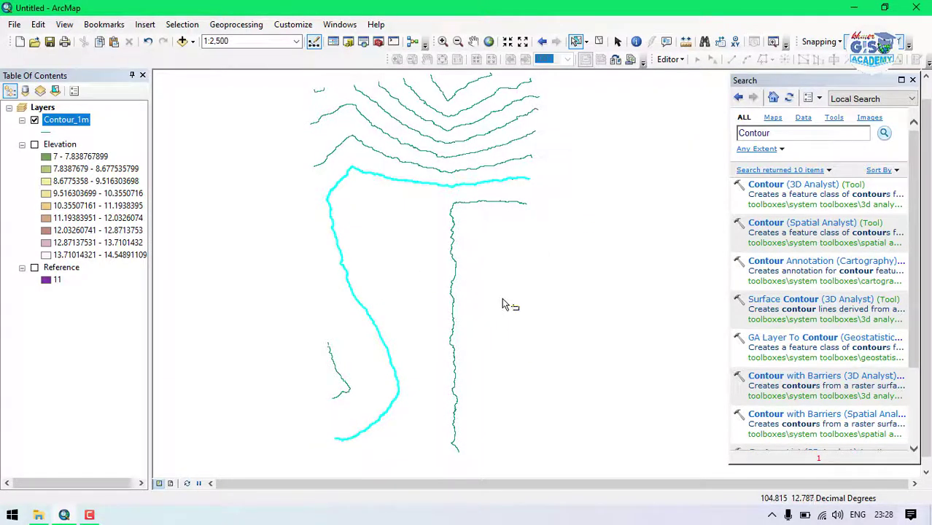
Select the short contour near the site's southwest edge and check its elevation in the Contour_1m attribute table.
{"action": "left_click", "coordinate": [339, 379]}
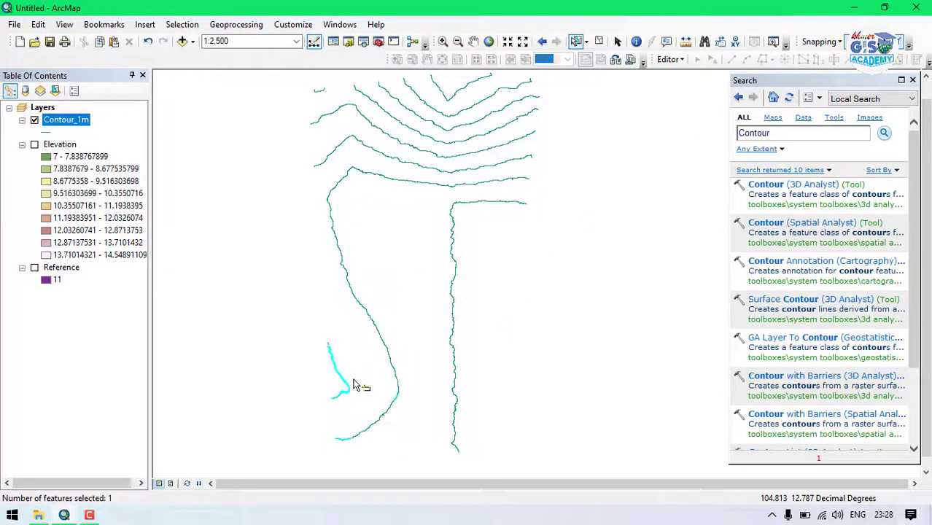
{"action": "right_click", "coordinate": [67, 122]}
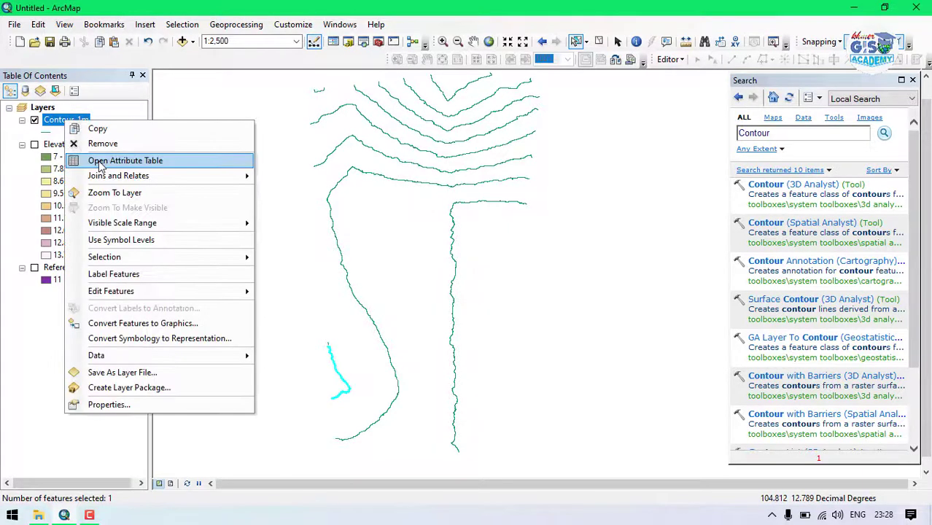
{"action": "left_click", "coordinate": [122, 159]}
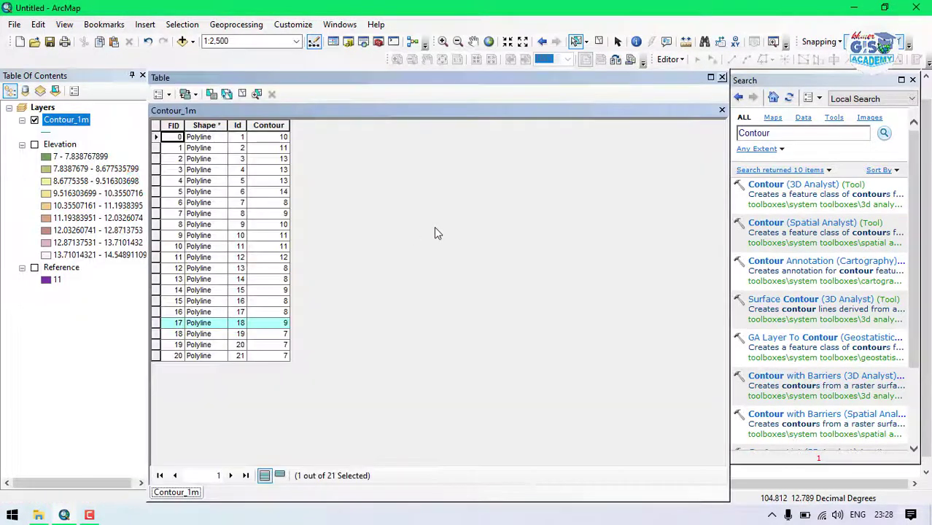
{"action": "left_click", "coordinate": [722, 77]}
Hide the Contour_1m layer and display the Elevation raster again.
{"action": "scroll", "coordinate": [528, 255], "scroll_direction": "down", "scroll_amount": 1}
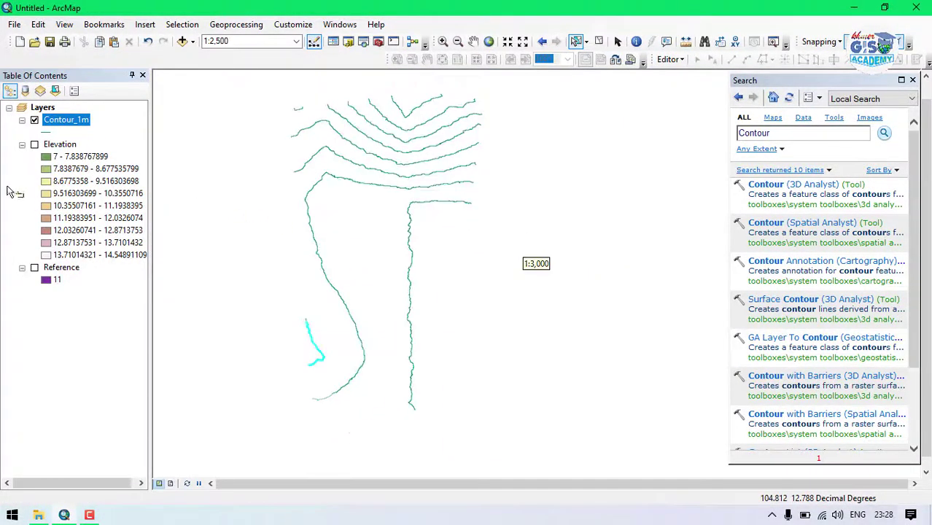
{"action": "left_click", "coordinate": [35, 121]}
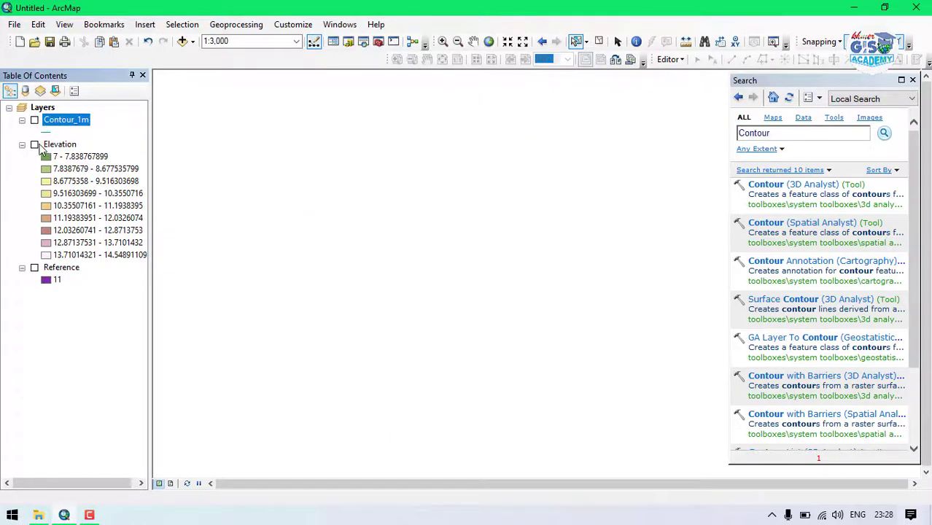
{"action": "left_click", "coordinate": [35, 144]}
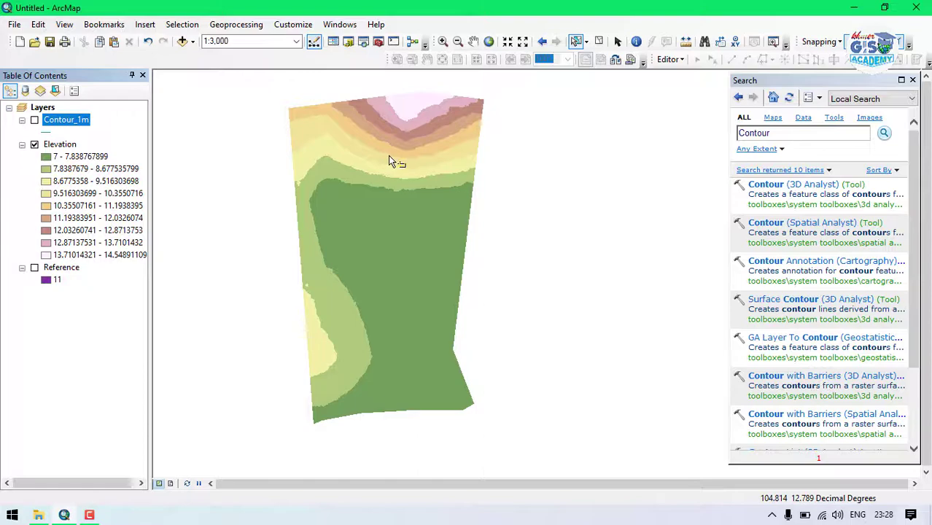
Search for Cutfill, open the Cut Fill tool and set Elevation as the input before raster surface.
{"action": "double_click", "coordinate": [780, 133]}
{"action": "key", "text": "BackSpace"}
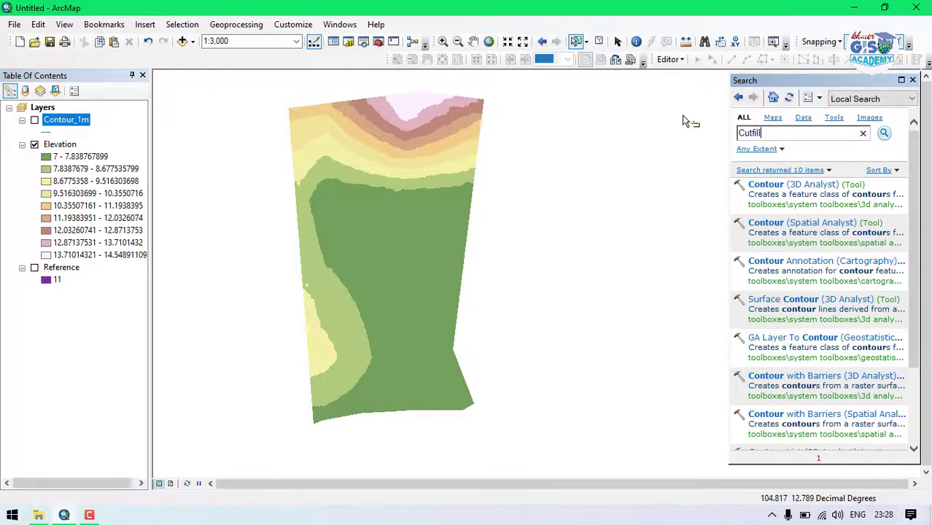
{"action": "key", "text": "Return"}
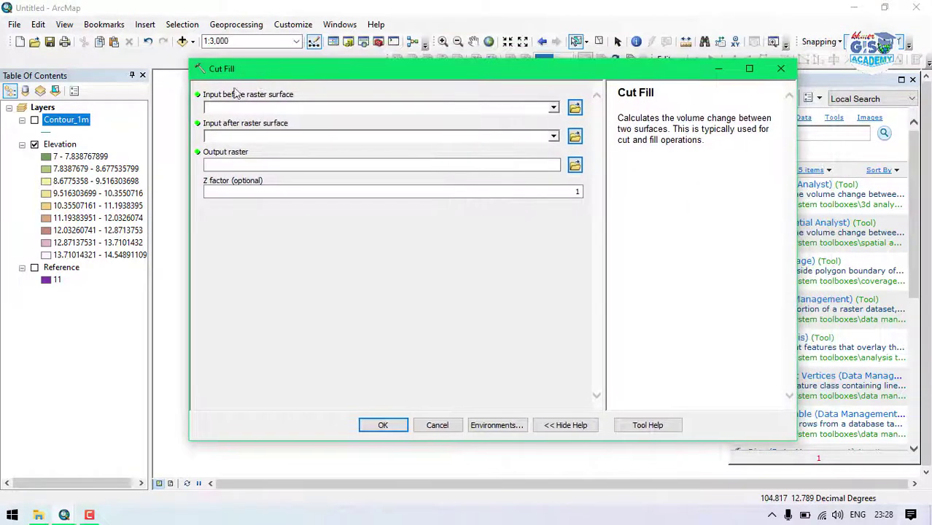
{"action": "left_click_drag", "start_coordinate": [291, 69], "coordinate": [598, 56]}
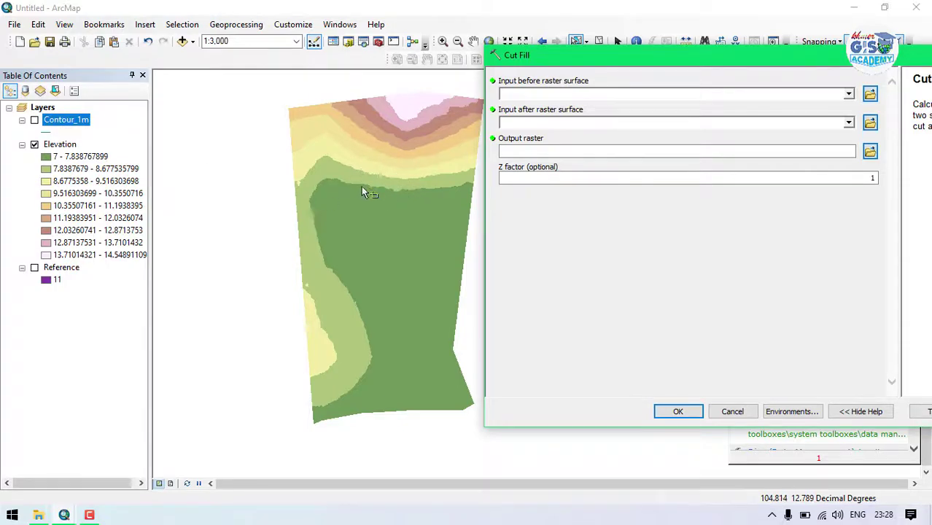
{"action": "left_click_drag", "start_coordinate": [537, 56], "coordinate": [403, 61]}
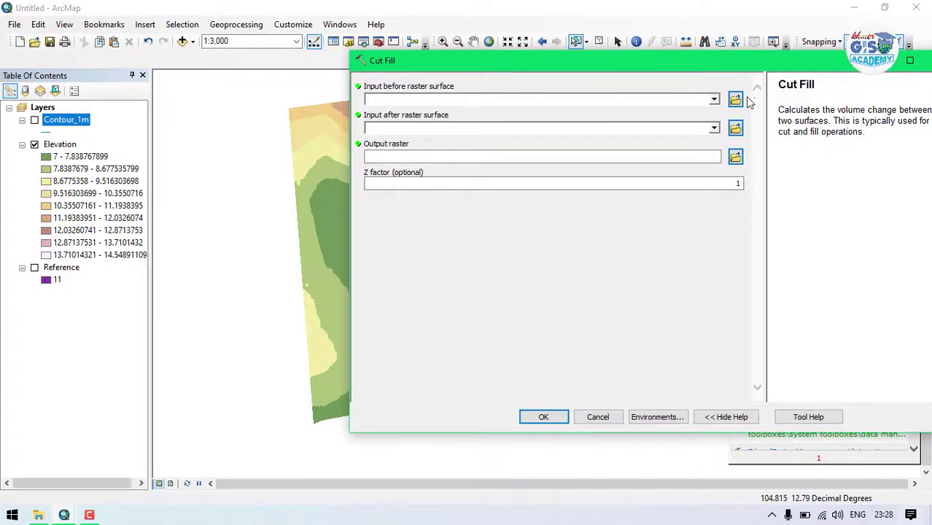
{"action": "left_click", "coordinate": [713, 99]}
{"action": "left_click", "coordinate": [411, 116]}
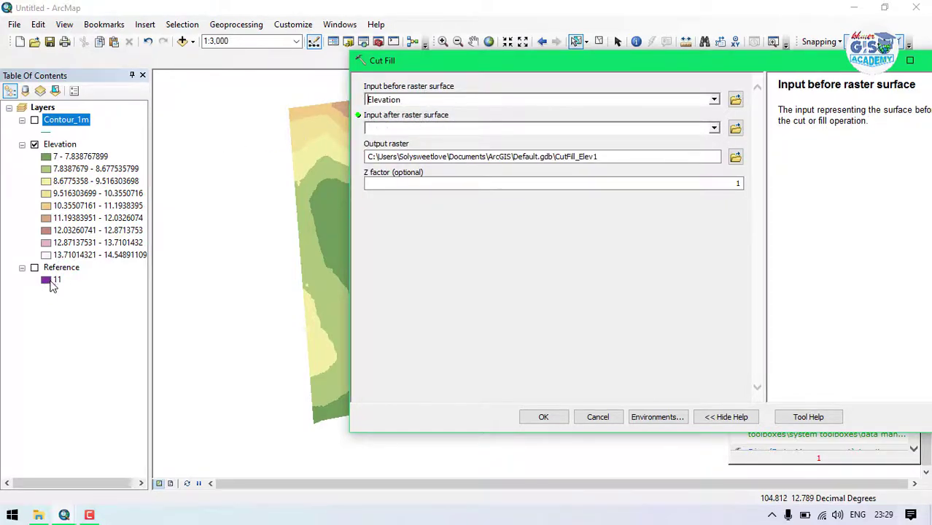
Set Reference as the input after raster surface in the Cut Fill tool.
{"action": "left_click", "coordinate": [713, 127]}
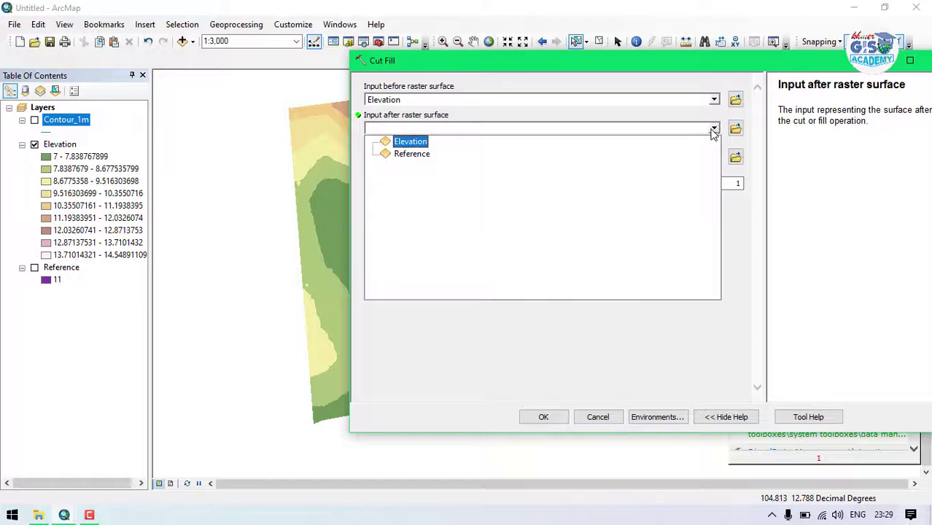
{"action": "left_click", "coordinate": [412, 153]}
{"action": "left_click_drag", "start_coordinate": [554, 62], "coordinate": [303, 59]}
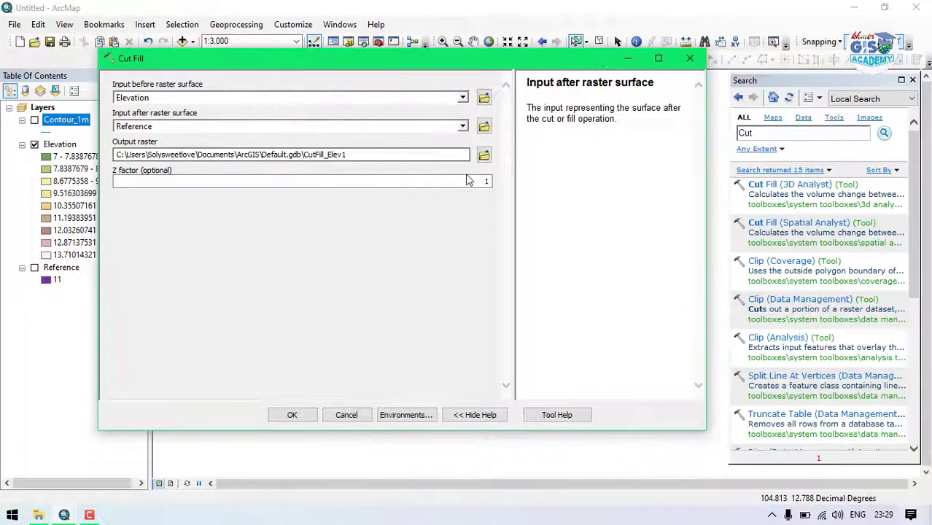
Set the output raster to Cut_Fill in the CutFill&Contour folder and run the Cut Fill tool.
{"action": "left_click", "coordinate": [483, 155]}
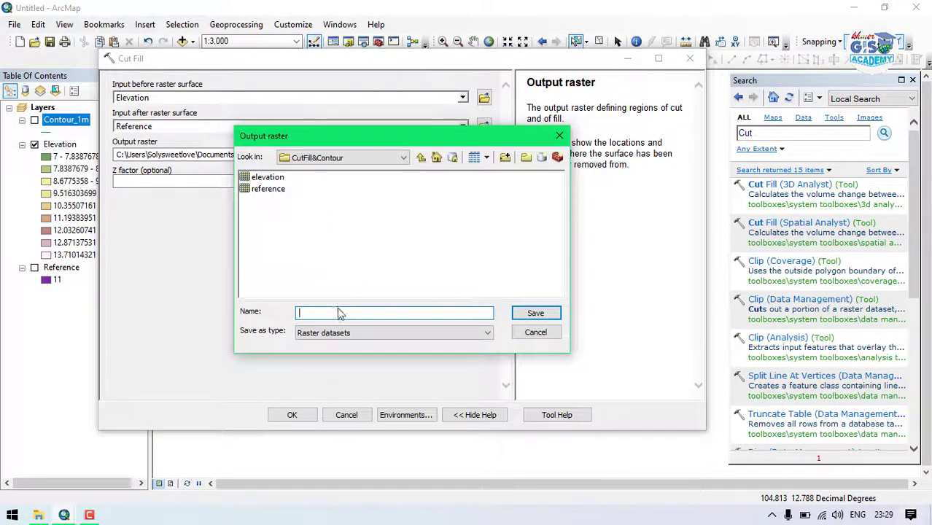
{"action": "type", "text": "Cut Fill"}
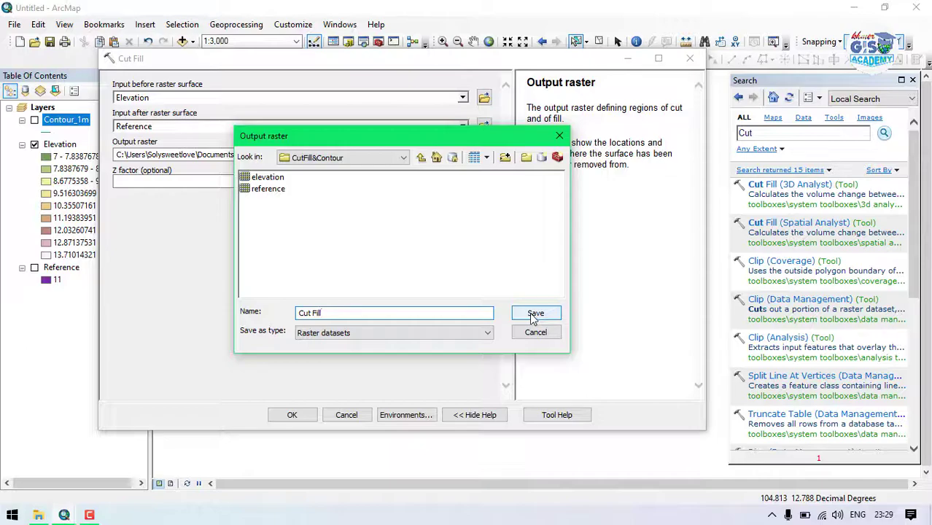
{"action": "left_click", "coordinate": [534, 314]}
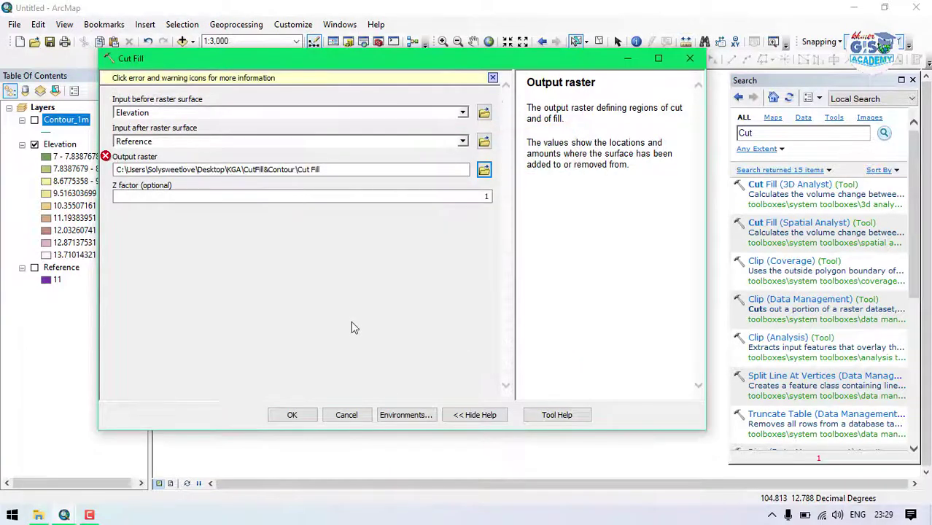
{"action": "left_click", "coordinate": [313, 171]}
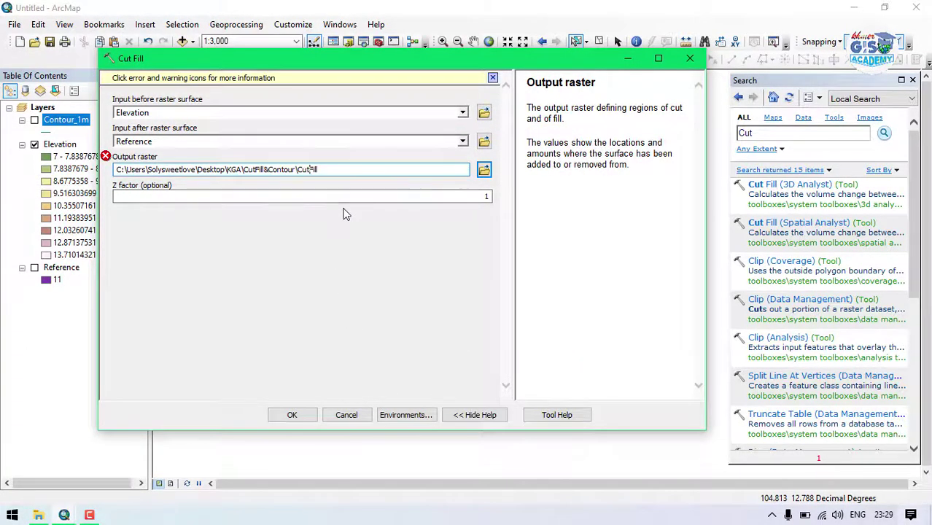
{"action": "left_click", "coordinate": [438, 293]}
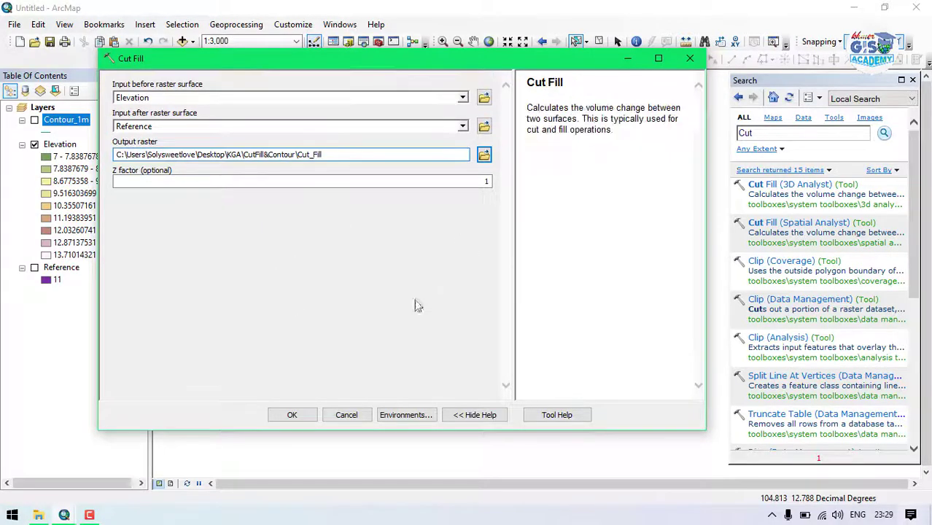
{"action": "left_click", "coordinate": [292, 415]}
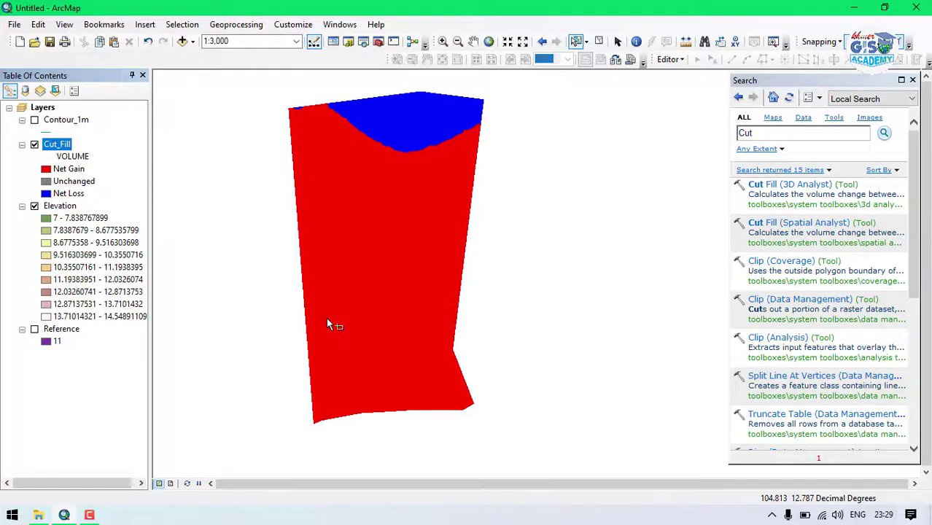
Open the Cut_Fill attribute table and select the row with VALUE 3 to see its region on the map.
{"action": "right_click", "coordinate": [65, 145]}
{"action": "left_click", "coordinate": [122, 187]}
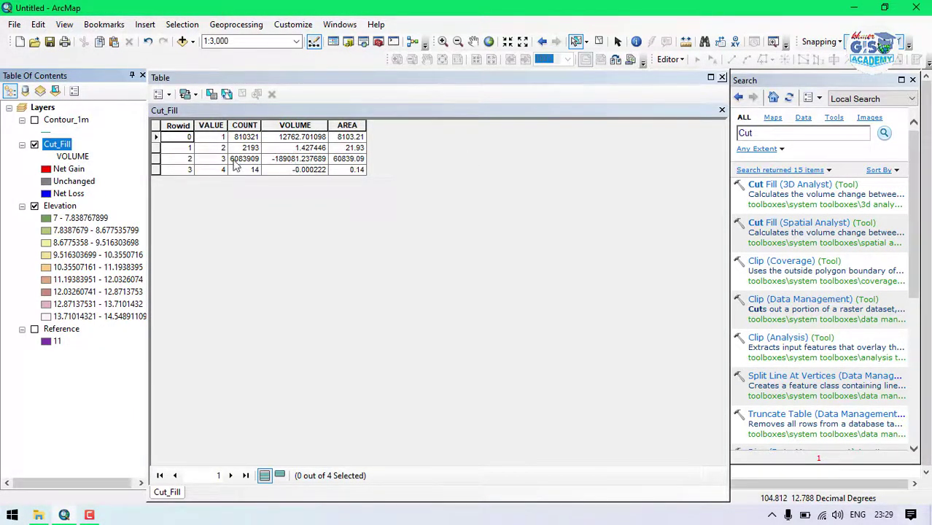
{"action": "left_click", "coordinate": [154, 160]}
{"action": "left_click_drag", "start_coordinate": [339, 78], "coordinate": [664, 142]}
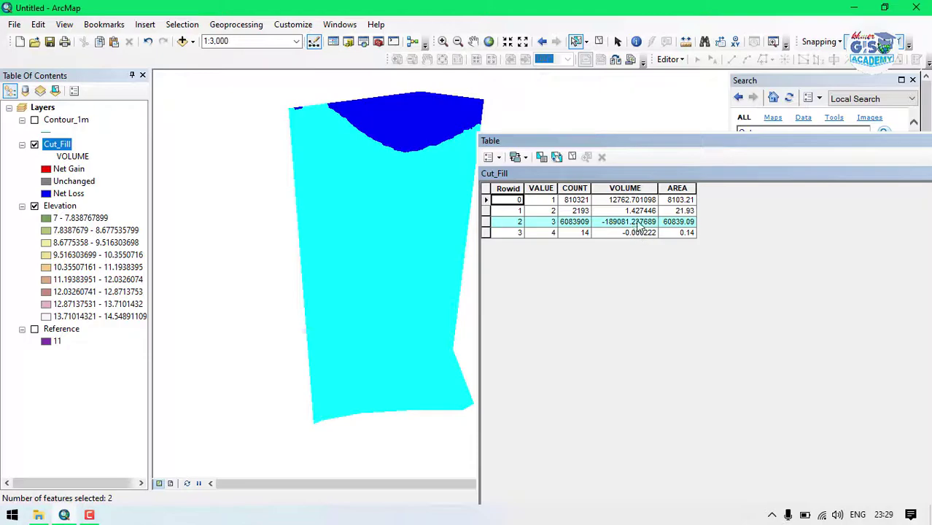
Select the row with VALUE 1 in the Cut_Fill table to check its volume and region, and close the table.
{"action": "left_click", "coordinate": [635, 211]}
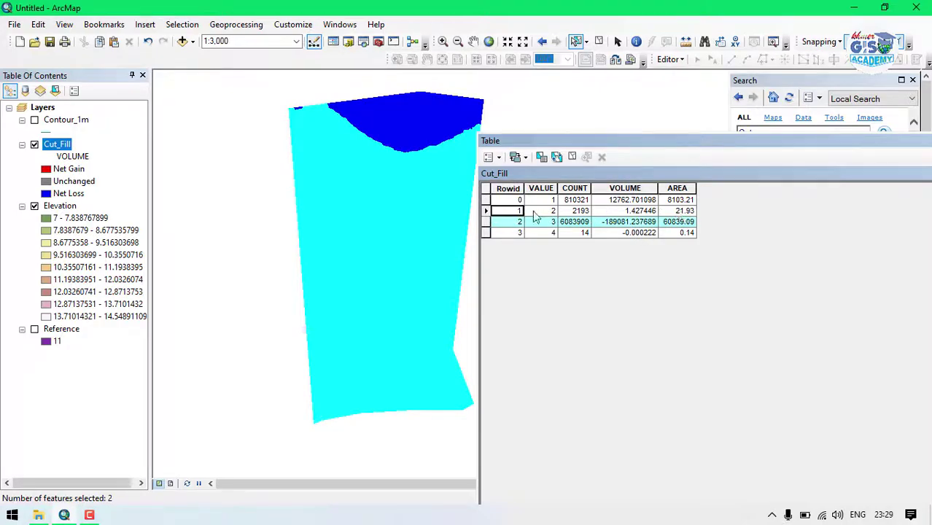
{"action": "left_click", "coordinate": [487, 210]}
{"action": "left_click", "coordinate": [486, 200], "text": "ctrl"}
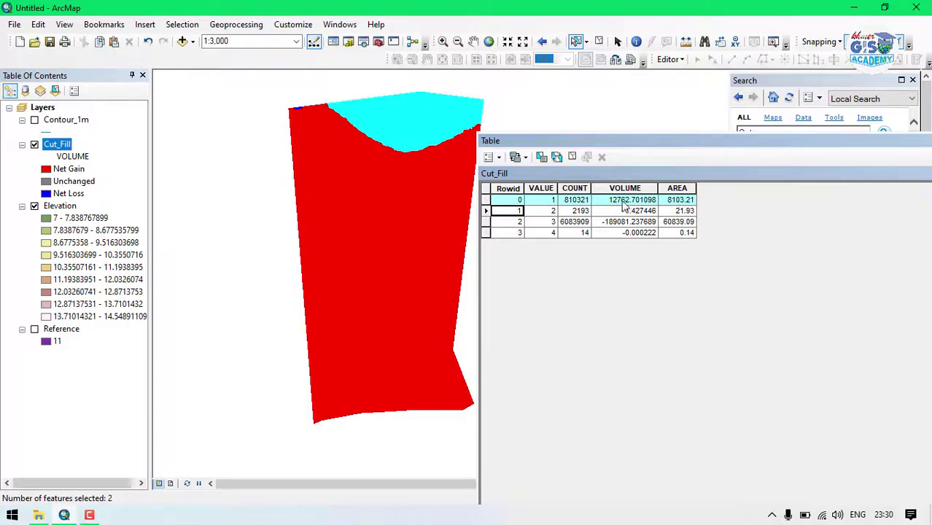
{"action": "left_click_drag", "start_coordinate": [654, 150], "coordinate": [510, 87]}
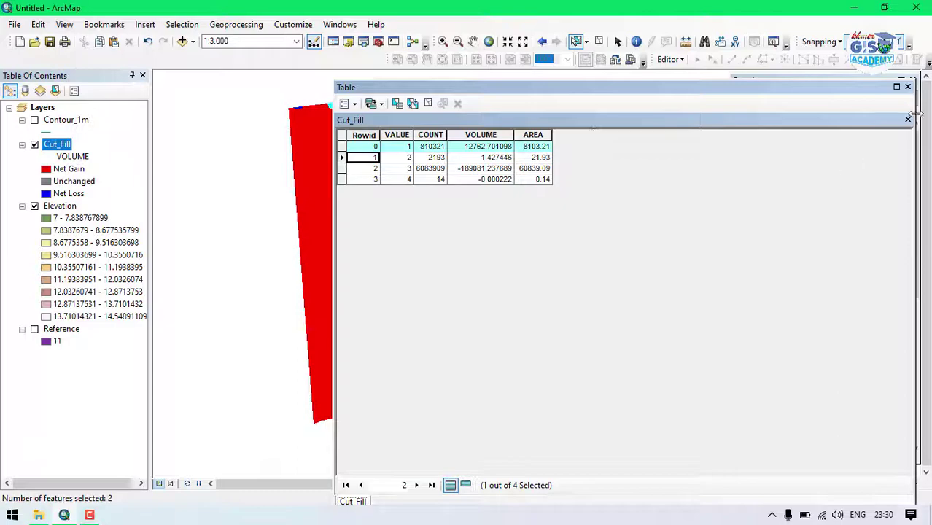
{"action": "left_click", "coordinate": [907, 87]}
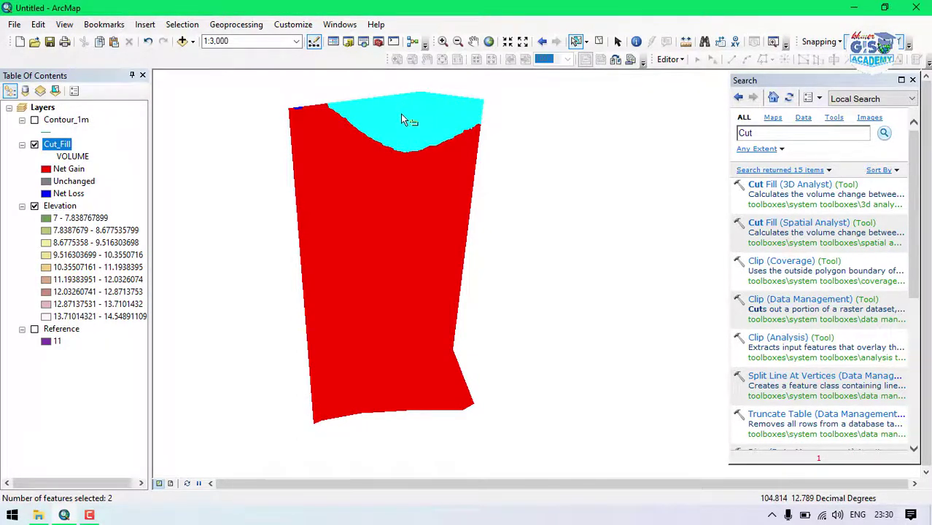
Hide the Cut_Fill layer and add Bound_prj.shp from the CutFill&Contour folder to the map.
{"action": "left_click", "coordinate": [35, 144]}
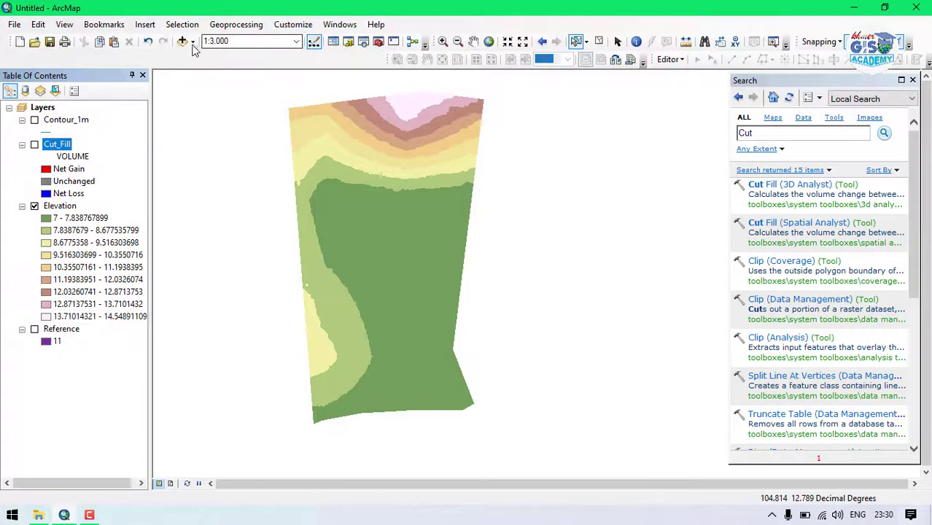
{"action": "left_click_drag", "start_coordinate": [908, 79], "coordinate": [710, 91]}
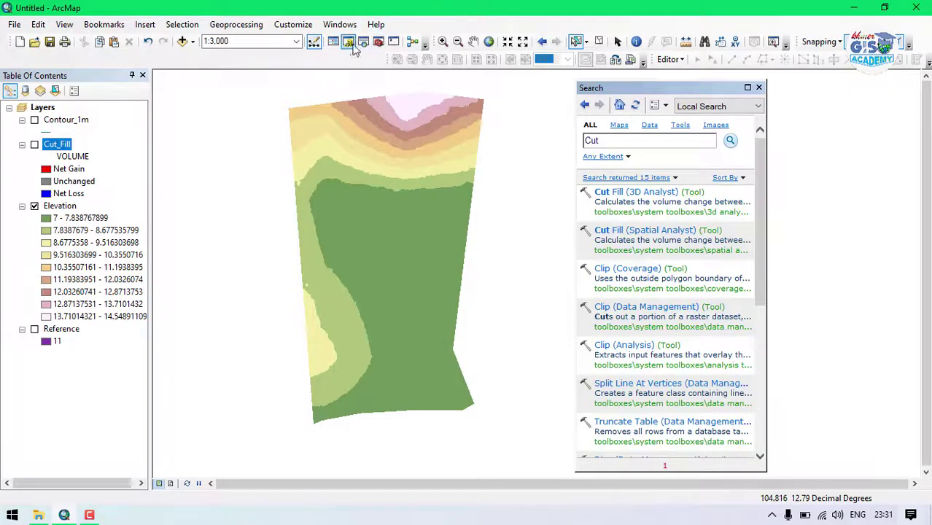
{"action": "left_click", "coordinate": [758, 87]}
{"action": "left_click", "coordinate": [362, 41]}
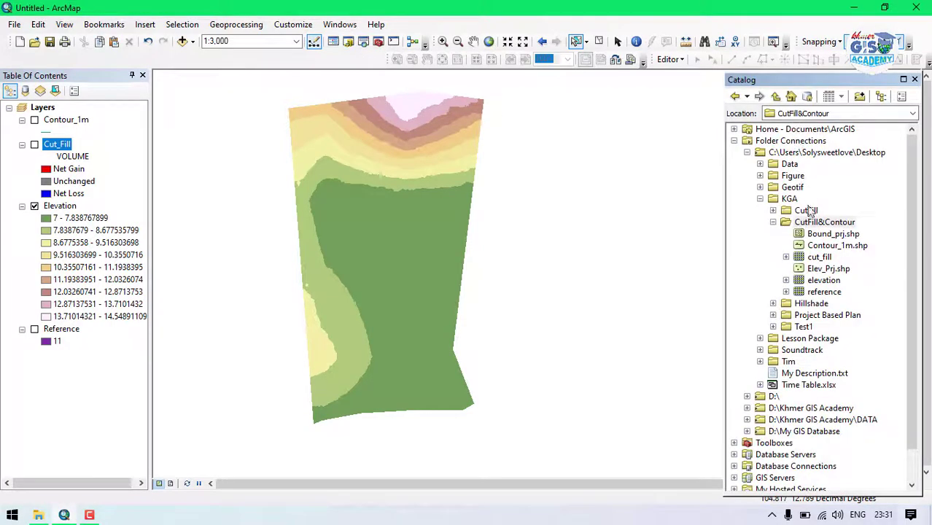
{"action": "left_click", "coordinate": [814, 268]}
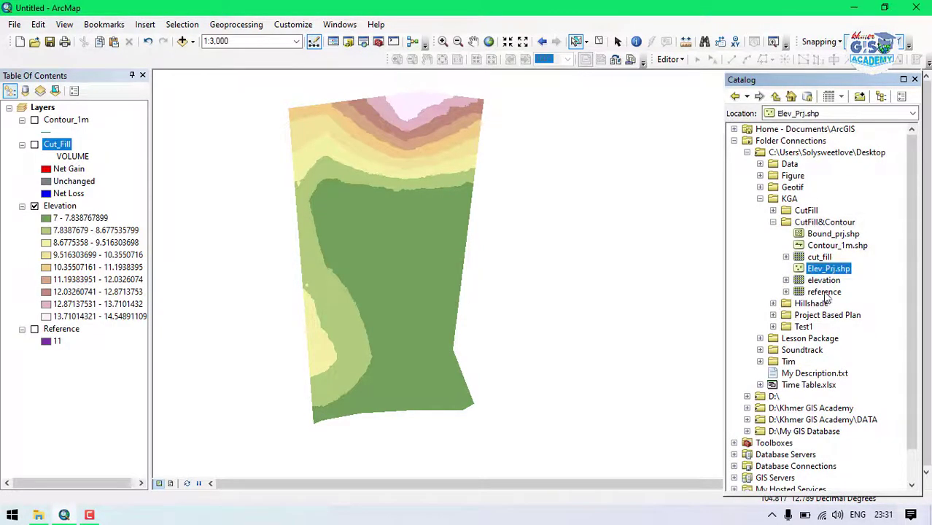
{"action": "left_click", "coordinate": [828, 245]}
{"action": "left_click_drag", "start_coordinate": [828, 235], "coordinate": [102, 365]}
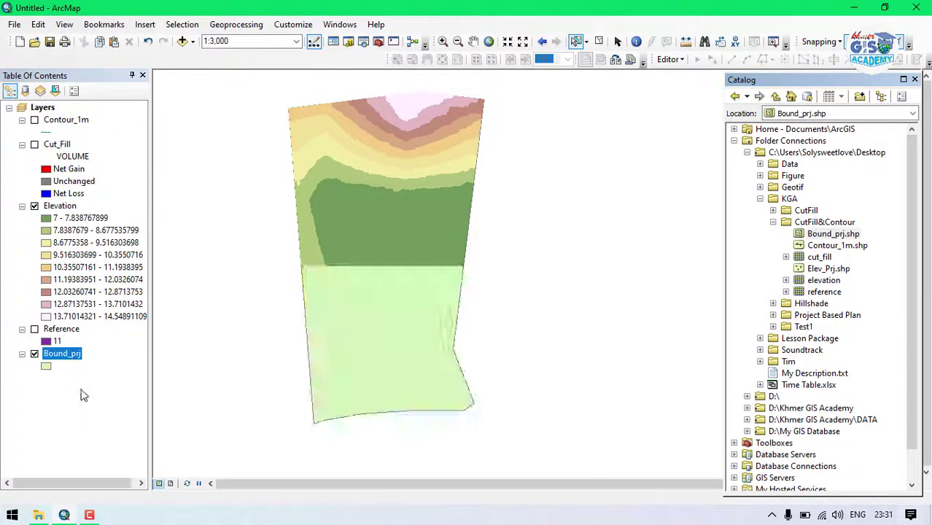
{"action": "left_click", "coordinate": [915, 80]}
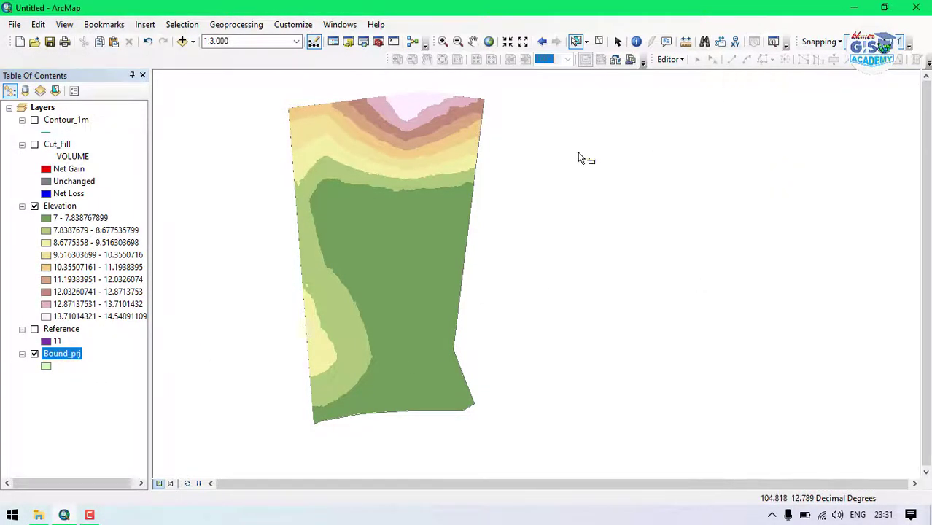
Search the geoprocessing tools for "feature to raster".
{"action": "left_click", "coordinate": [365, 44]}
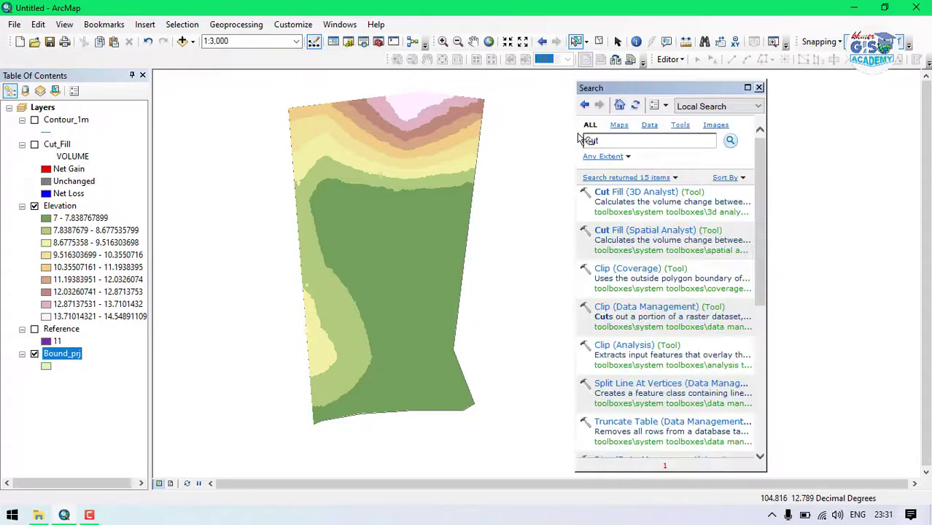
{"action": "double_click", "coordinate": [650, 142]}
{"action": "key", "text": "BackSpace"}
{"action": "type", "text": "feature to r"}
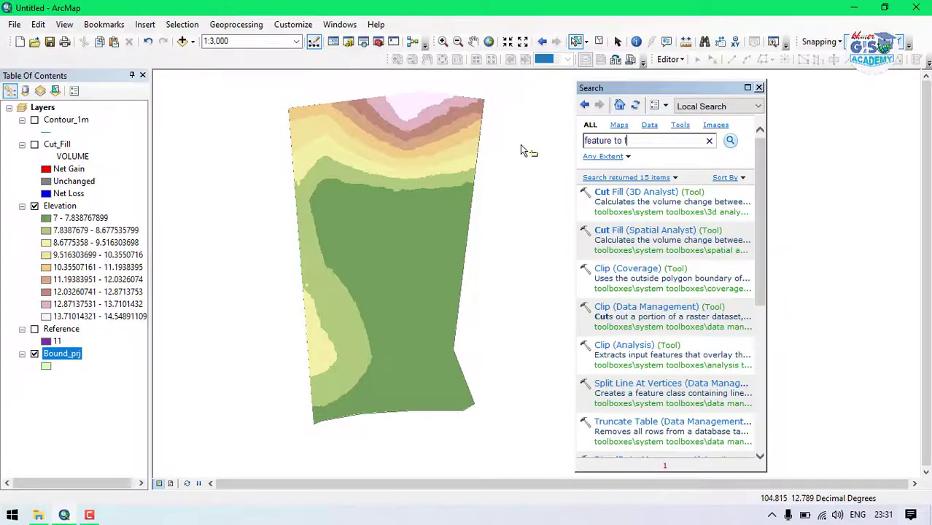
{"action": "type", "text": "aster"}
{"action": "key", "text": "Return"}
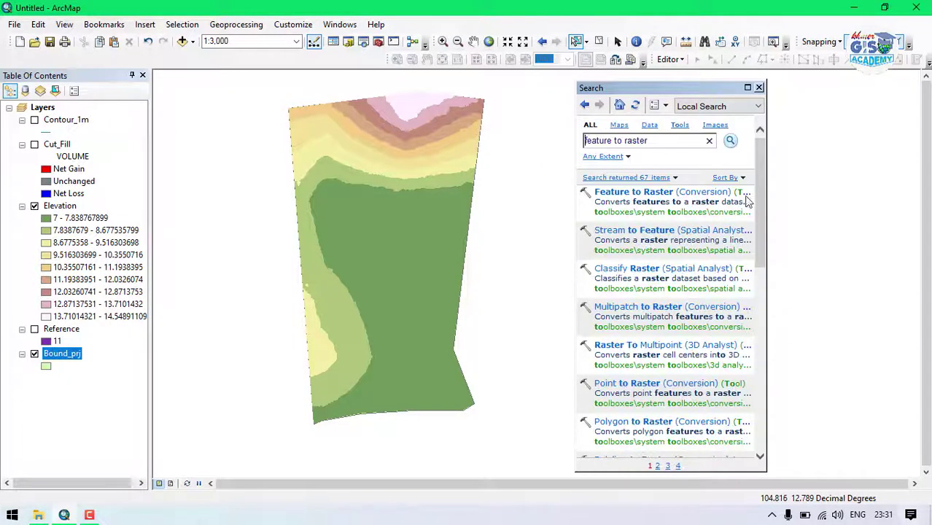
{"action": "left_click", "coordinate": [625, 195]}
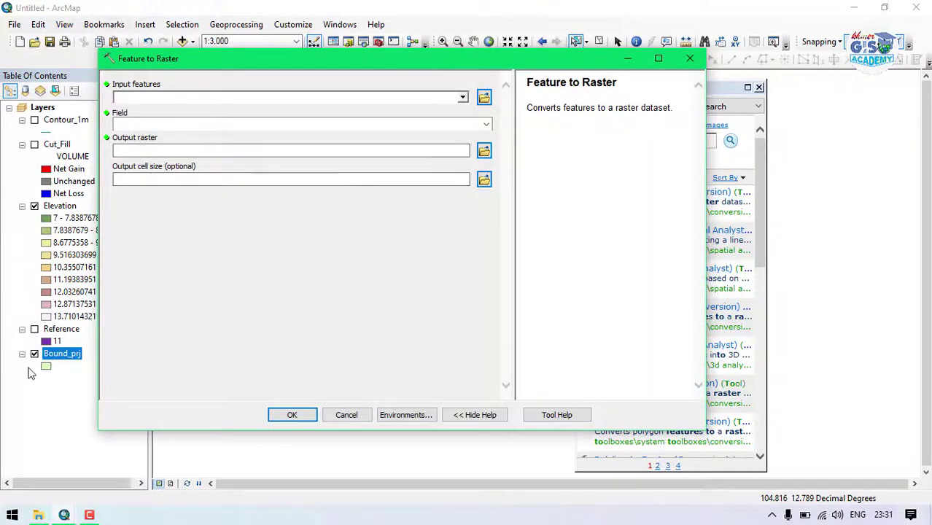
{"action": "left_click_drag", "start_coordinate": [62, 357], "coordinate": [218, 99]}
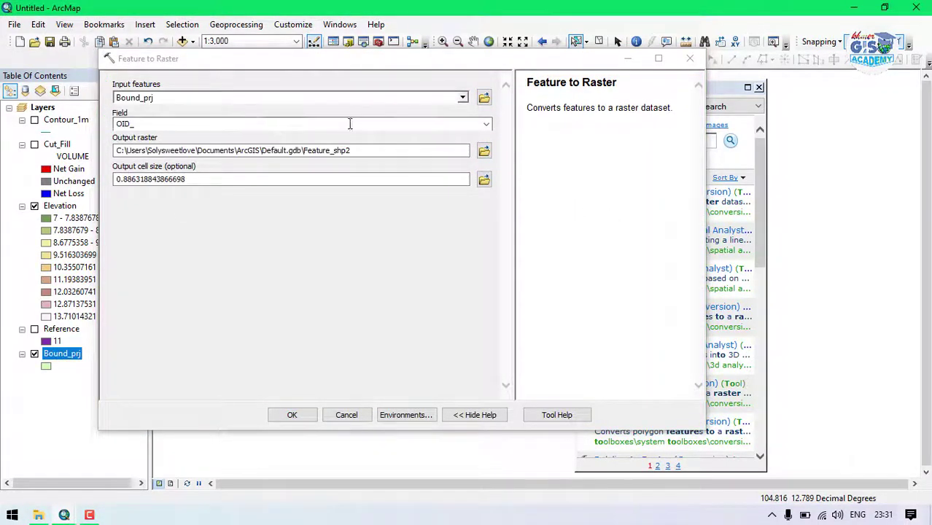
{"action": "left_click", "coordinate": [486, 124]}
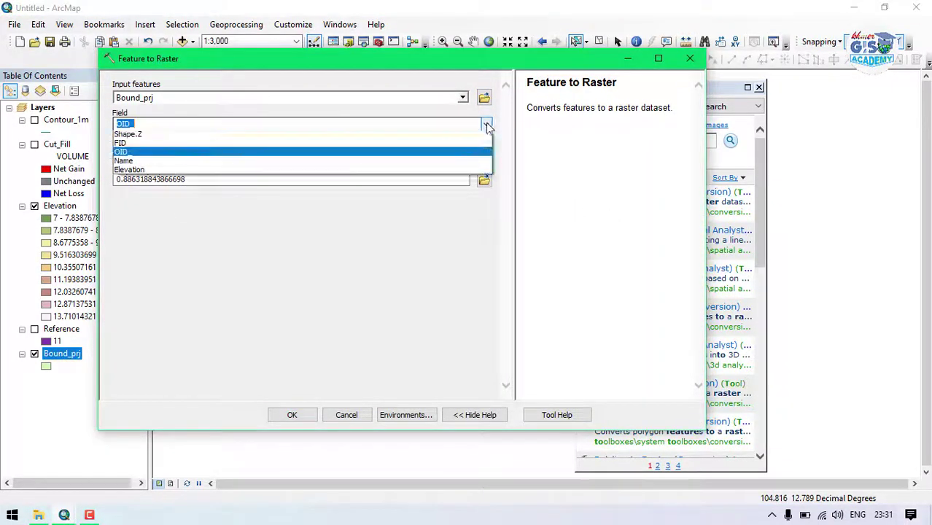
{"action": "left_click", "coordinate": [430, 280]}
{"action": "left_click", "coordinate": [344, 414]}
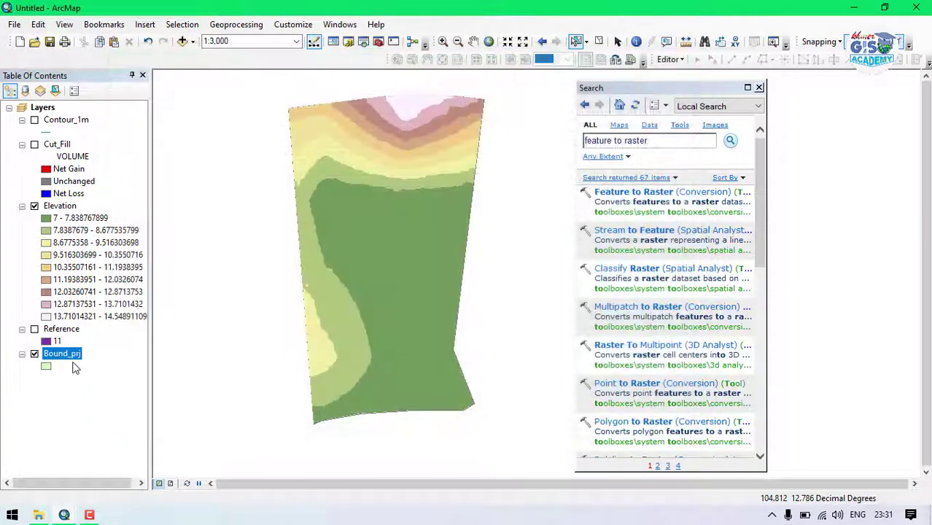
Add a Short Integer field named Elev_8 to the Bound_prj attribute table.
{"action": "right_click", "coordinate": [69, 354]}
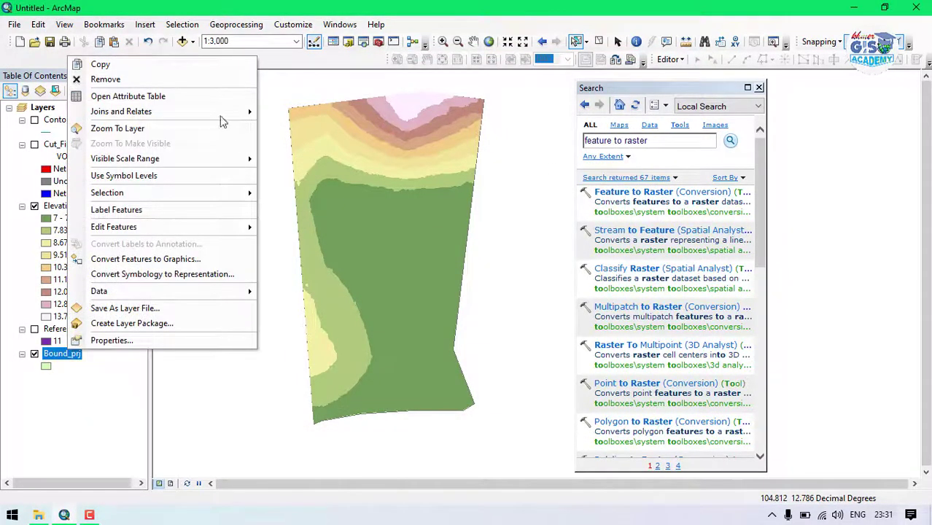
{"action": "left_click", "coordinate": [169, 95]}
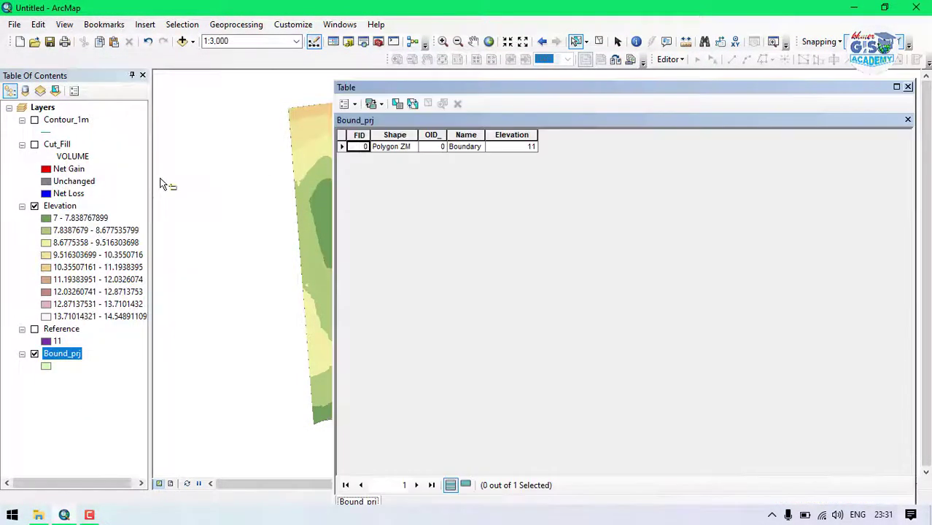
{"action": "left_click", "coordinate": [350, 104]}
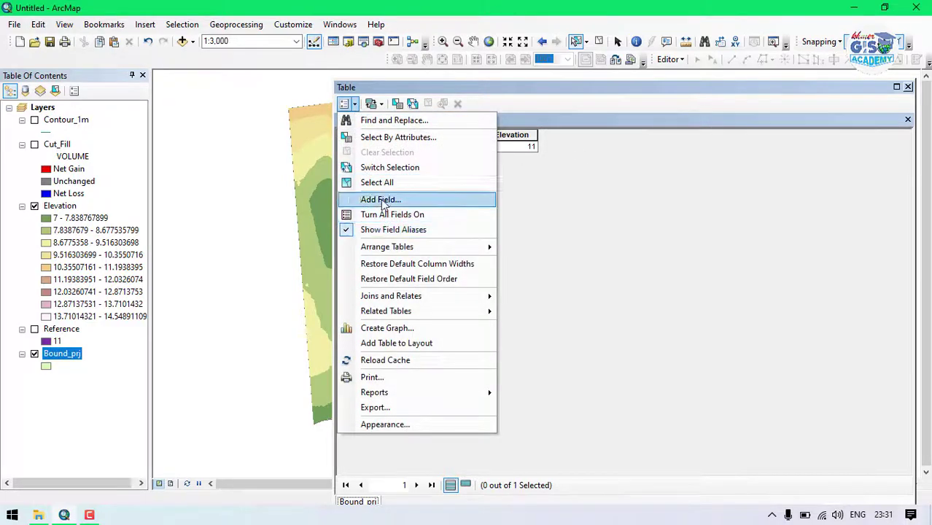
{"action": "left_click", "coordinate": [380, 199]}
{"action": "type", "text": "Elev_B"}
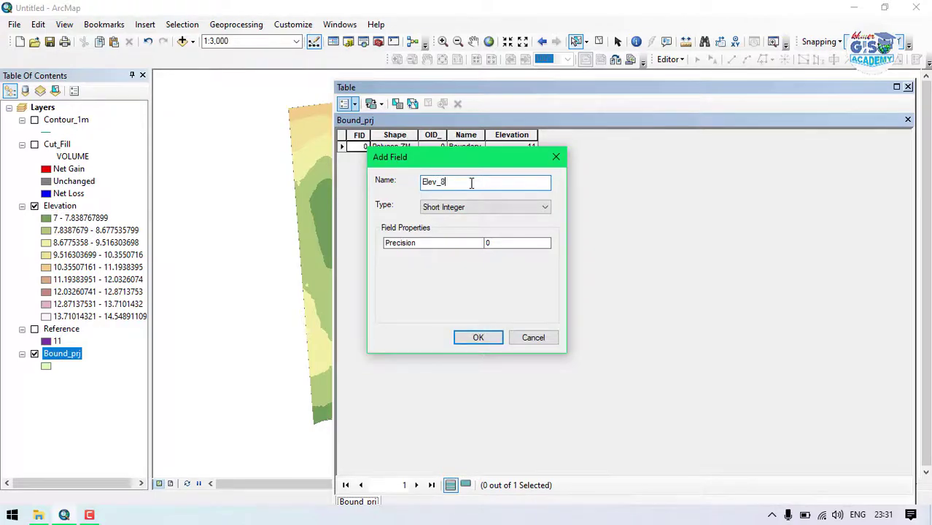
{"action": "key", "text": "Return"}
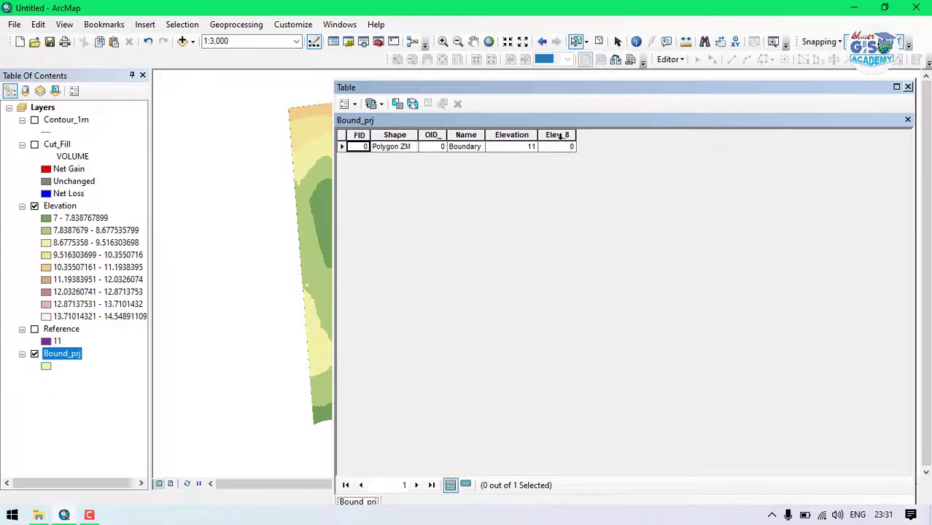
Calculate the Elev_8 field of Bound_prj as 8 with the Field Calculator and close the table.
{"action": "left_click", "coordinate": [560, 135]}
{"action": "right_click", "coordinate": [560, 136]}
{"action": "left_click", "coordinate": [607, 223]}
{"action": "left_click", "coordinate": [376, 297]}
{"action": "type", "text": "8"}
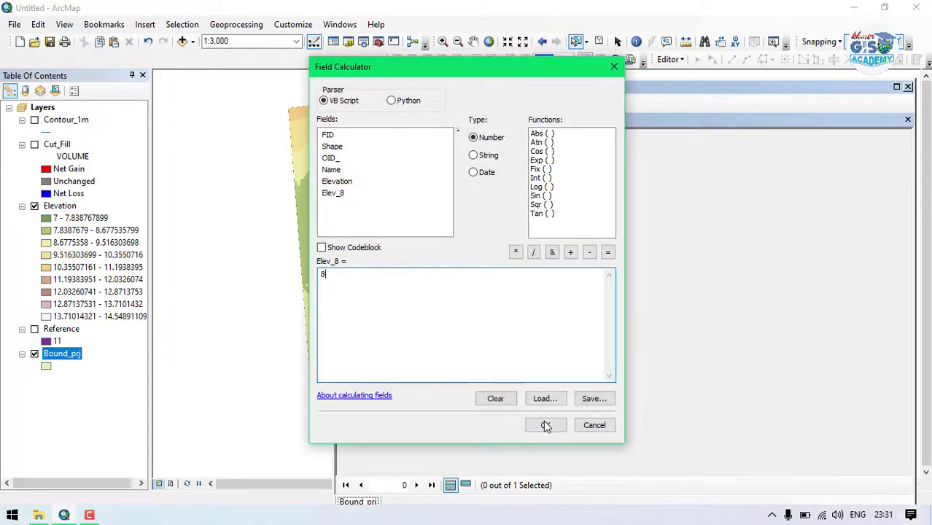
{"action": "left_click", "coordinate": [543, 425]}
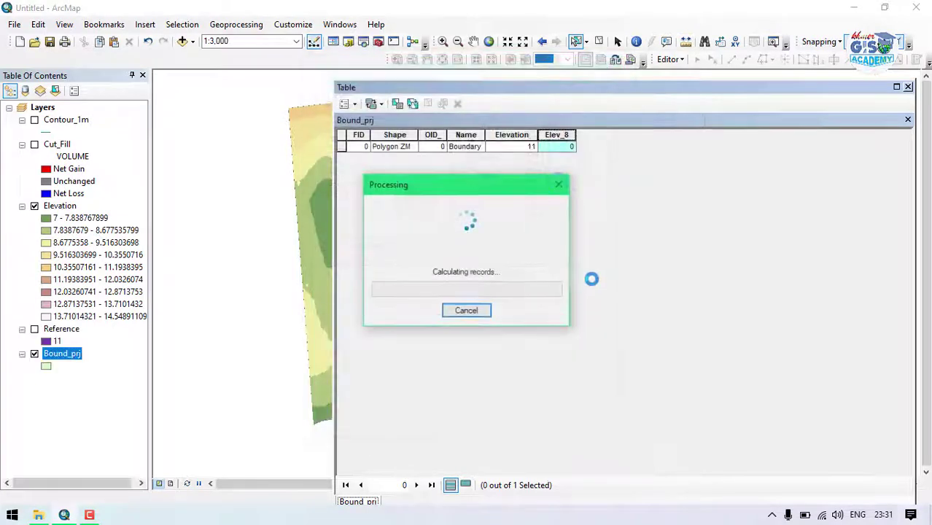
{"action": "left_click", "coordinate": [907, 87]}
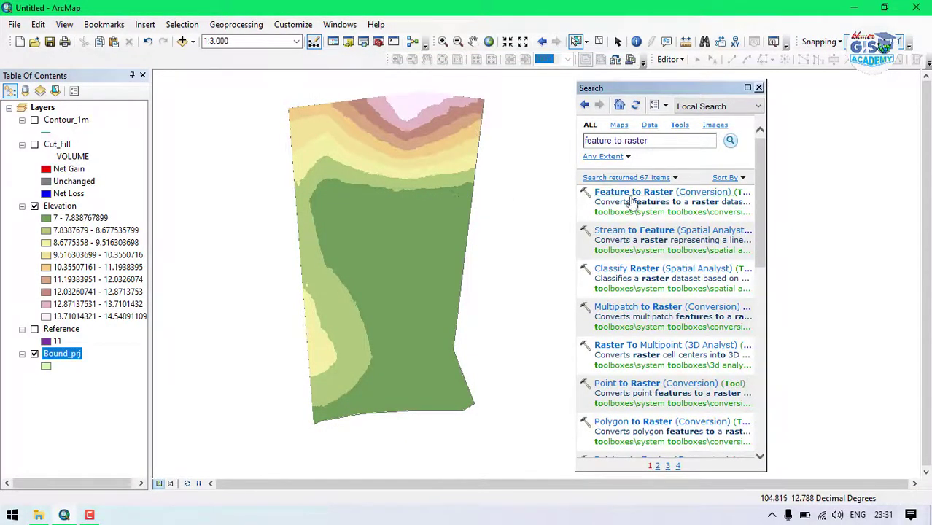
Start the Feature to Raster conversion with Bound_prj as the input features and Elev_8 as the value field.
{"action": "left_click", "coordinate": [689, 196]}
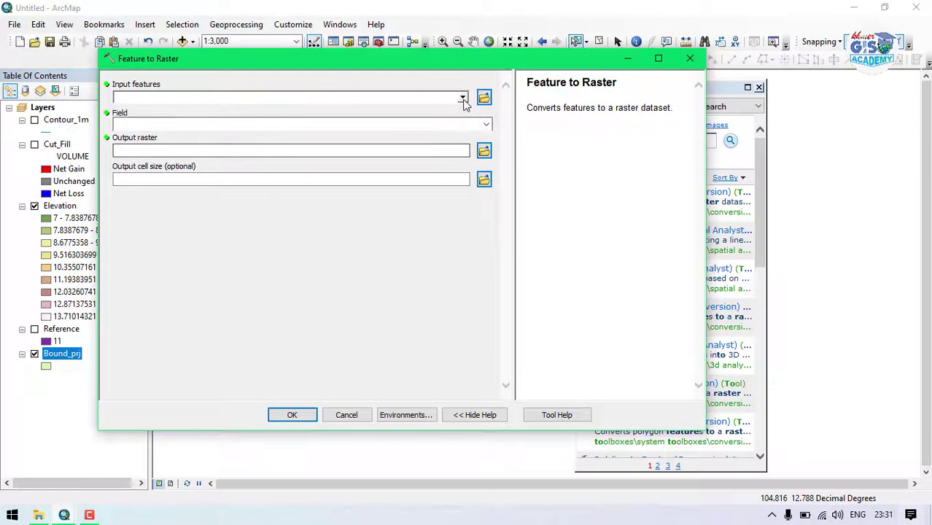
{"action": "left_click", "coordinate": [462, 98]}
{"action": "left_click", "coordinate": [163, 124]}
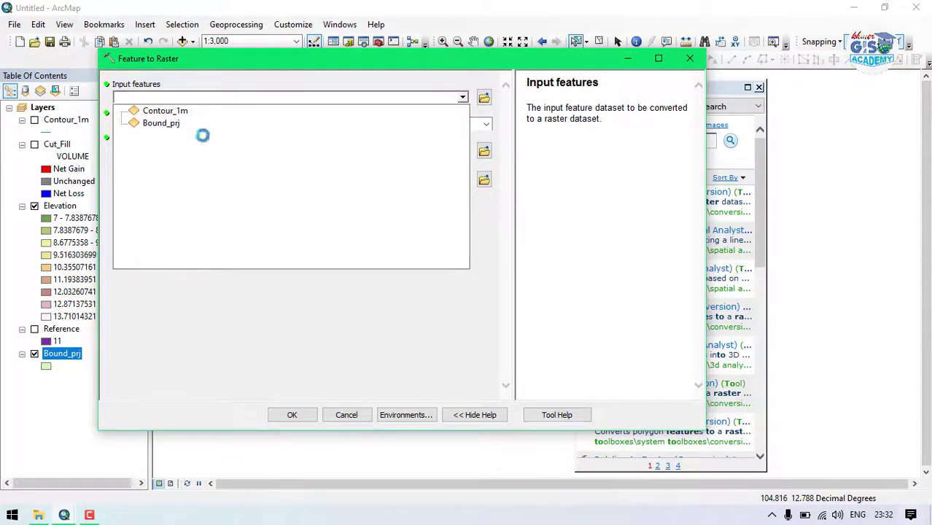
{"action": "left_click", "coordinate": [485, 124]}
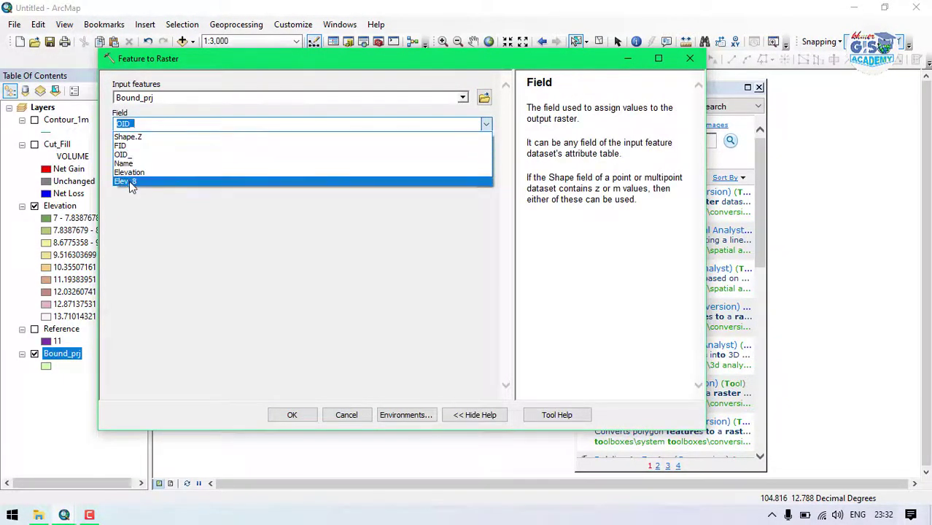
{"action": "left_click", "coordinate": [369, 181]}
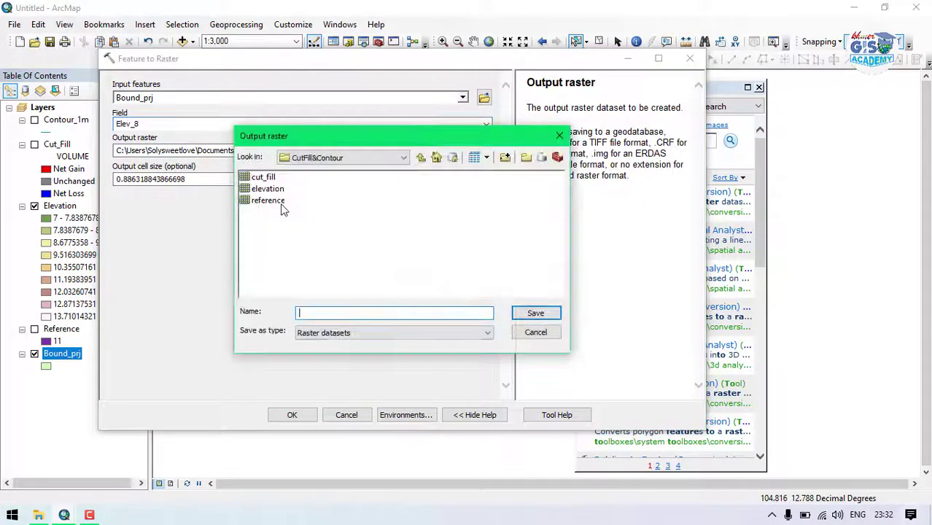
Name the output raster reference1 in the CutFill&Contour folder, set its cell size to 0.1 and run the conversion.
{"action": "left_click", "coordinate": [268, 200]}
{"action": "left_click", "coordinate": [343, 313]}
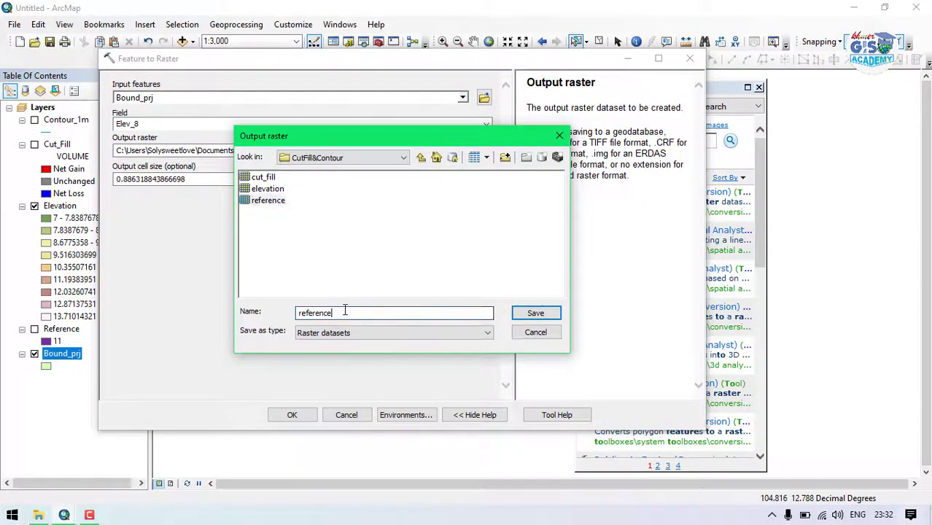
{"action": "type", "text": "1"}
{"action": "left_click", "coordinate": [535, 314]}
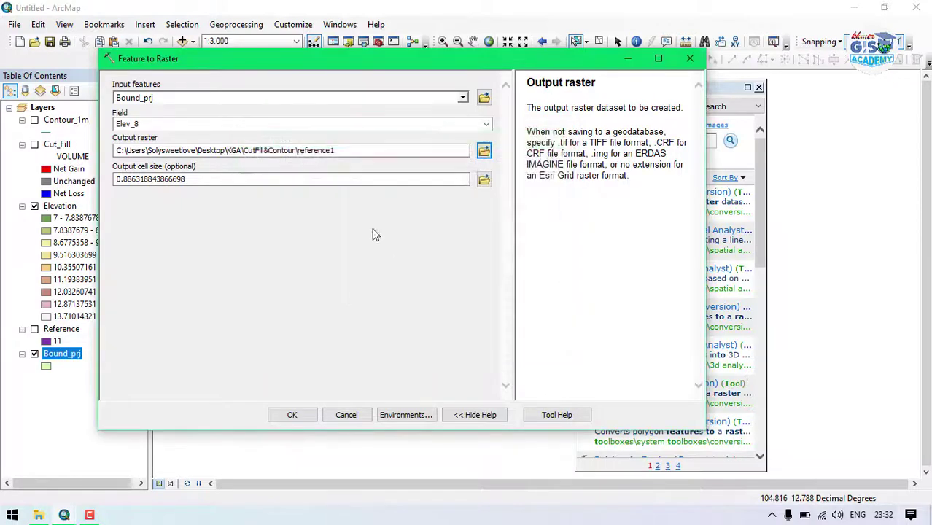
{"action": "left_click_drag", "start_coordinate": [139, 179], "coordinate": [128, 181]}
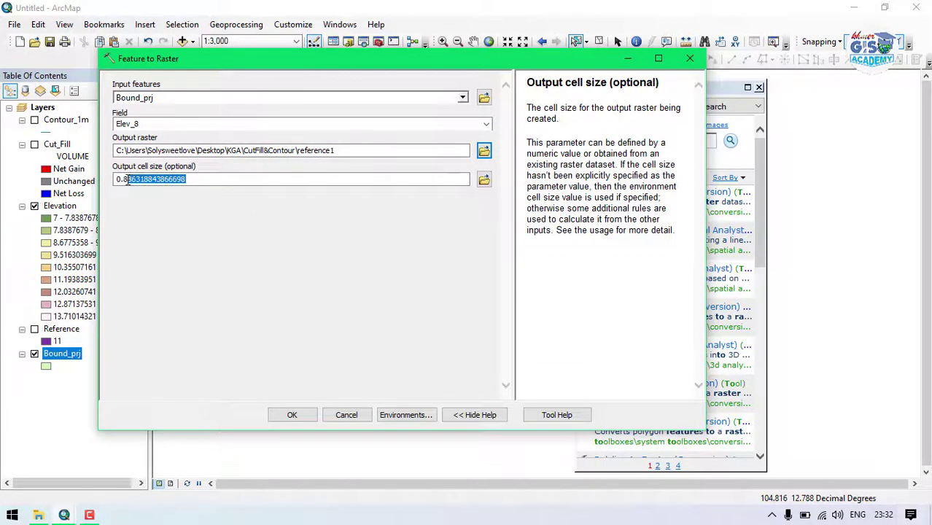
{"action": "type", "text": "1"}
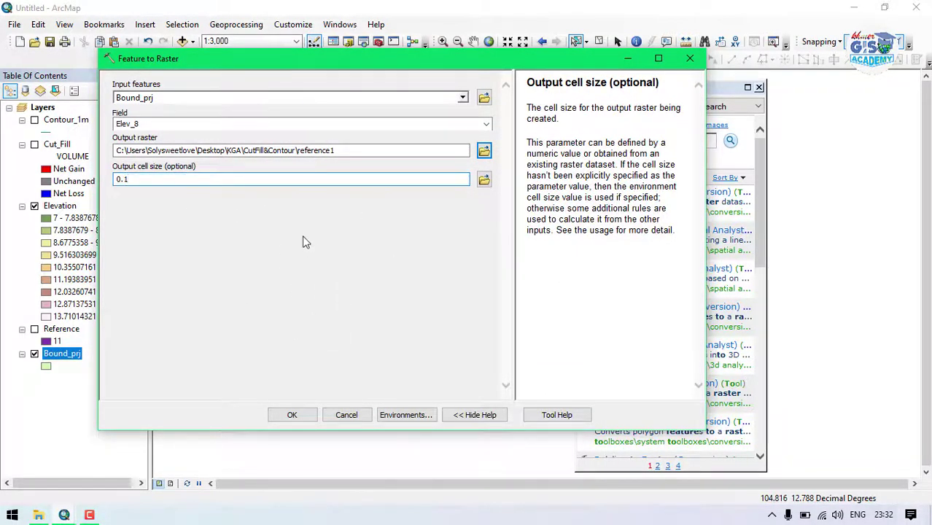
{"action": "left_click", "coordinate": [292, 414]}
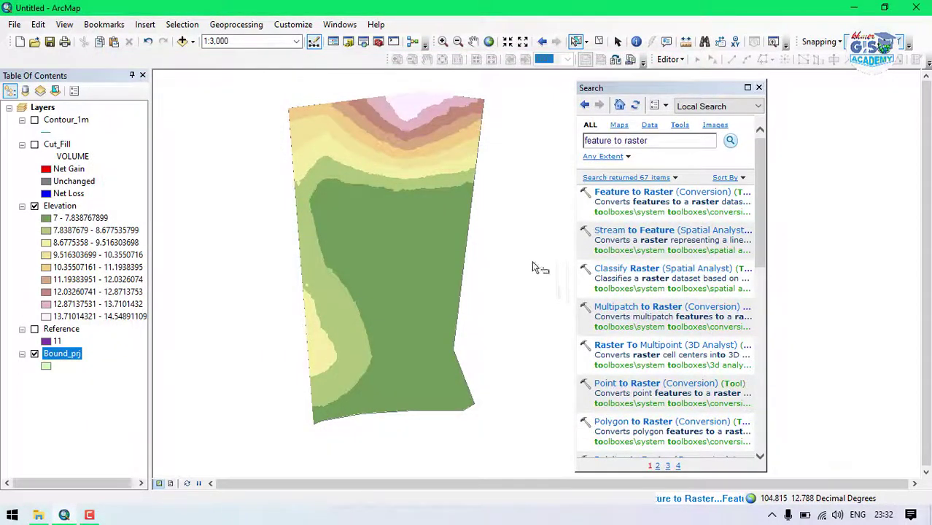
Search the geoprocessing tools for "Cut" and open the Cut Fill (3D Analyst) tool.
{"action": "key", "text": "ctrl+f"}
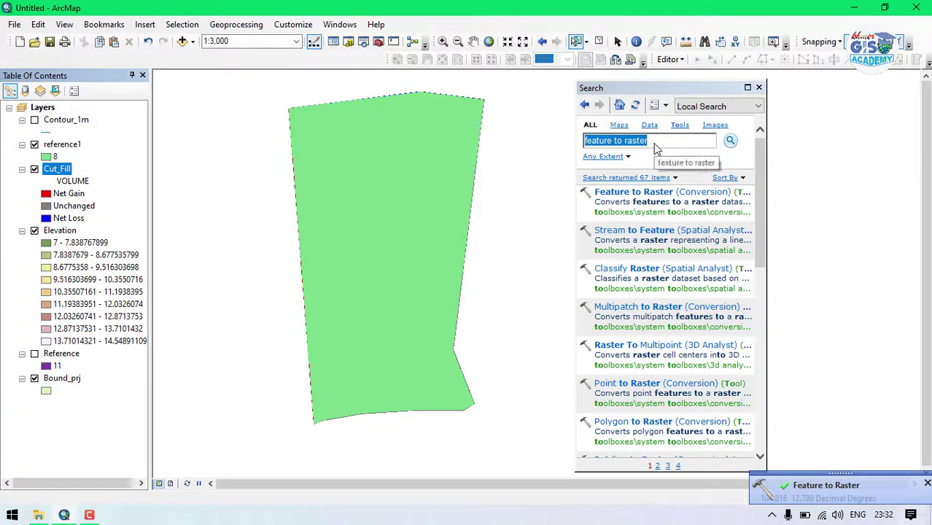
{"action": "left_click", "coordinate": [653, 143]}
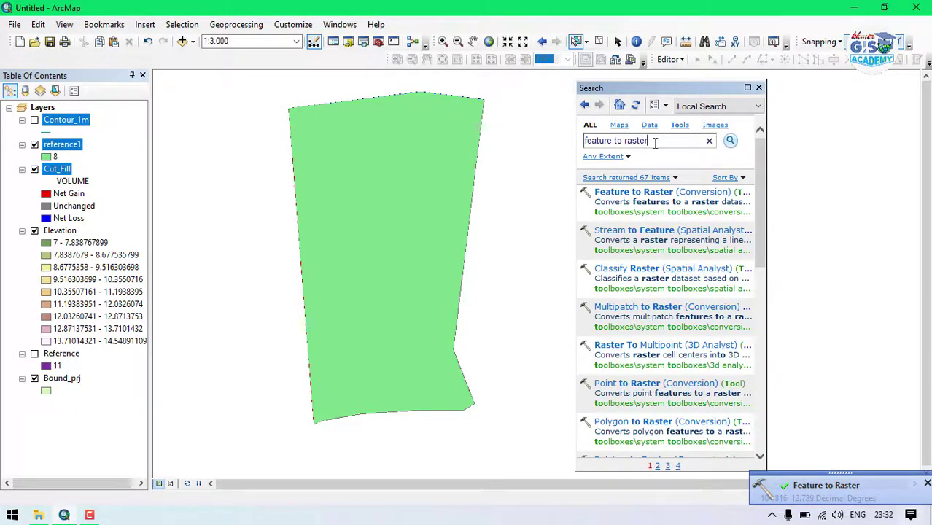
{"action": "key", "text": "BackSpace"}
{"action": "key", "text": "BackSpace"}
{"action": "key", "text": "BackSpace"}
{"action": "key", "text": "BackSpace"}
{"action": "key", "text": "BackSpace"}
{"action": "key", "text": "BackSpace"}
{"action": "key", "text": "BackSpace"}
{"action": "key", "text": "BackSpace"}
{"action": "key", "text": "BackSpace"}
{"action": "key", "text": "BackSpace"}
{"action": "key", "text": "BackSpace"}
{"action": "key", "text": "BackSpace"}
{"action": "key", "text": "BackSpace"}
{"action": "type", "text": "Cut"}
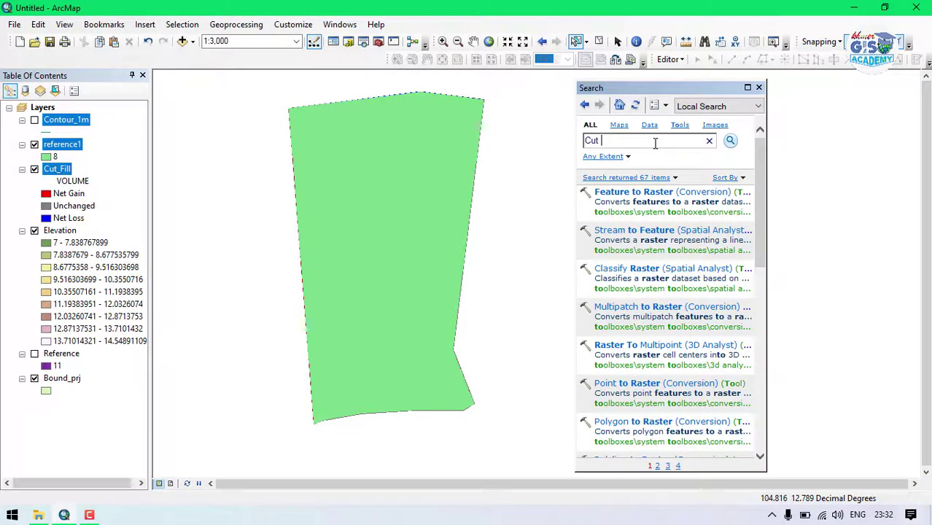
{"action": "key", "text": "Return"}
{"action": "left_click", "coordinate": [616, 191]}
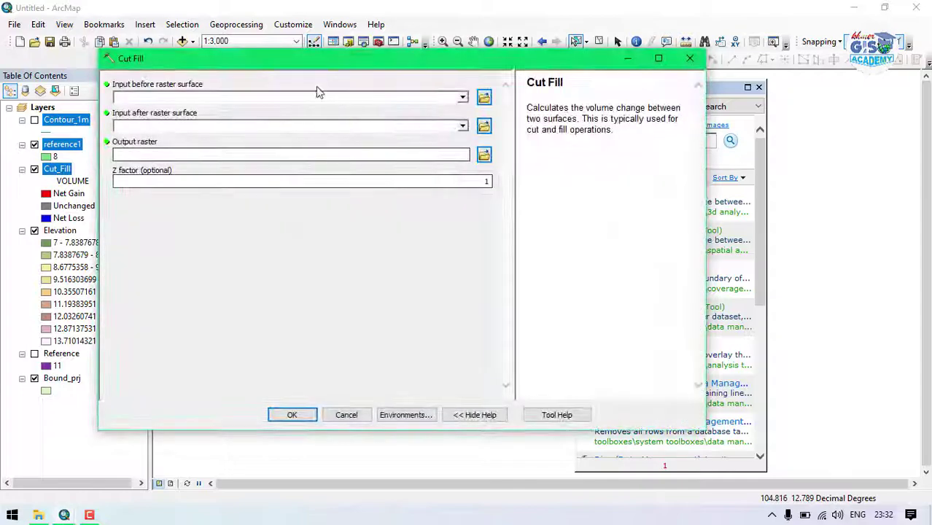
Run Cut Fill with Elevation as the before surface and reference1 as the after surface, saving the output as cut_fill1 in the CutFill&Contour folder.
{"action": "left_click_drag", "start_coordinate": [60, 231], "coordinate": [217, 97]}
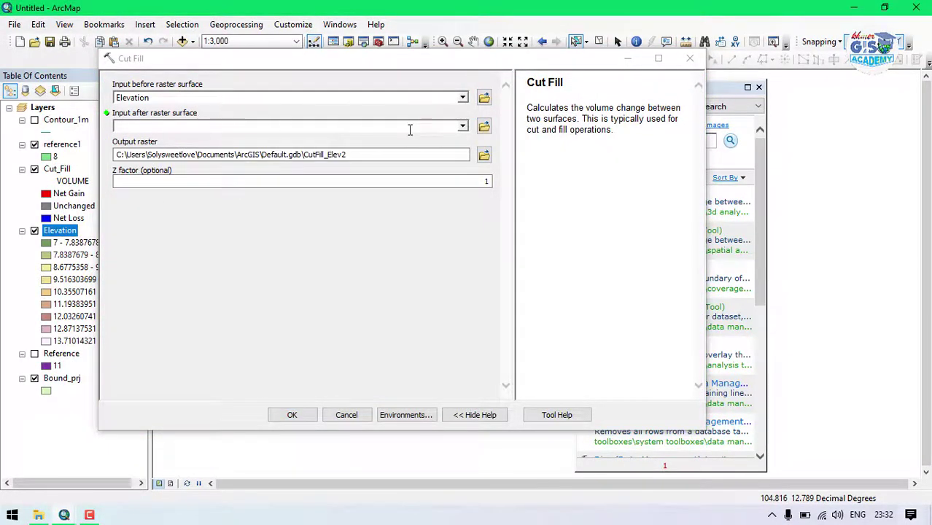
{"action": "left_click_drag", "start_coordinate": [67, 144], "coordinate": [264, 126]}
{"action": "left_click", "coordinate": [484, 158]}
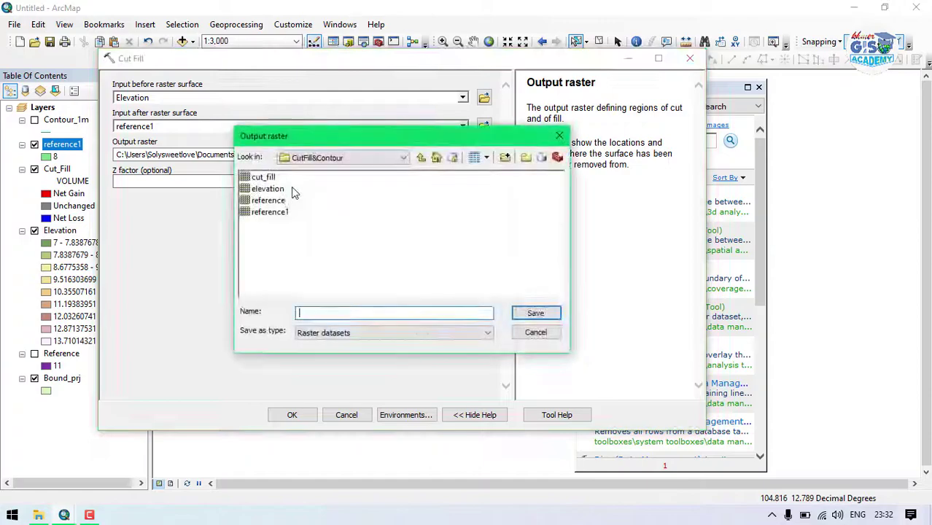
{"action": "left_click", "coordinate": [264, 177]}
{"action": "left_click", "coordinate": [347, 312]}
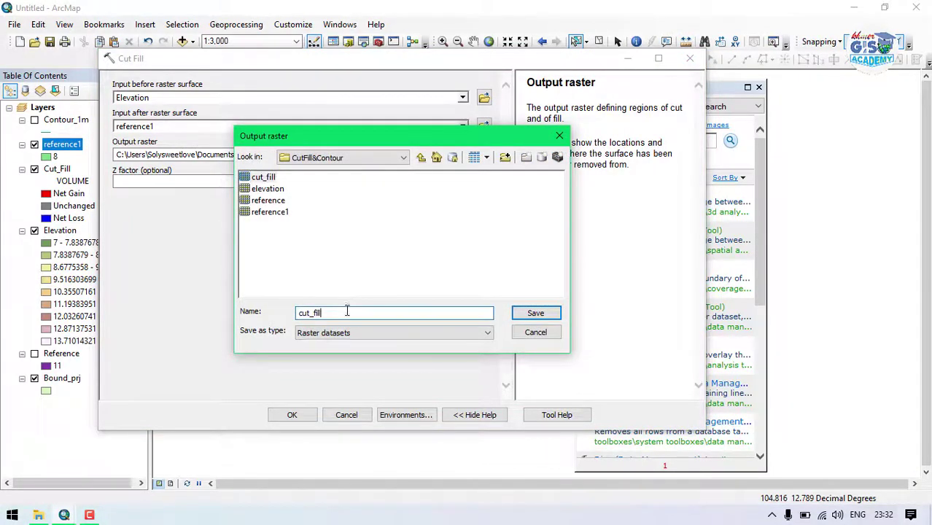
{"action": "type", "text": "1"}
{"action": "left_click", "coordinate": [515, 315]}
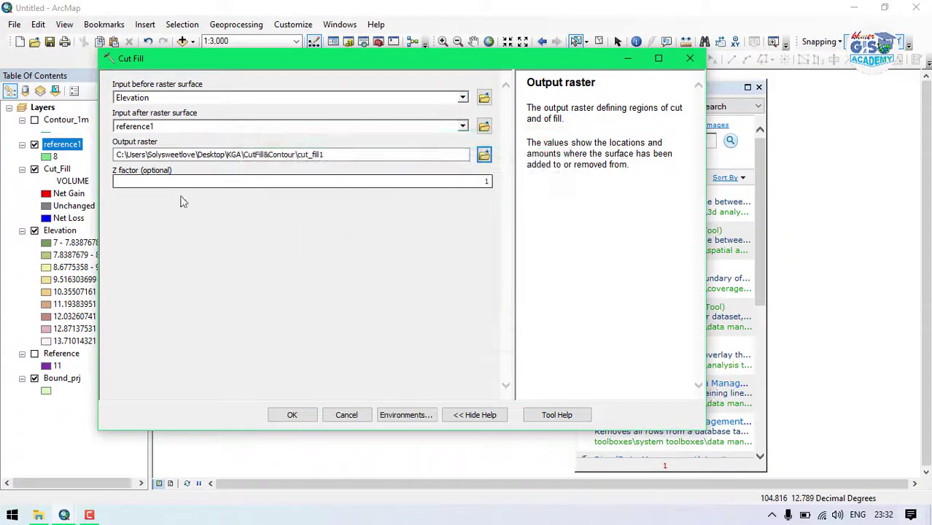
{"action": "left_click", "coordinate": [295, 414]}
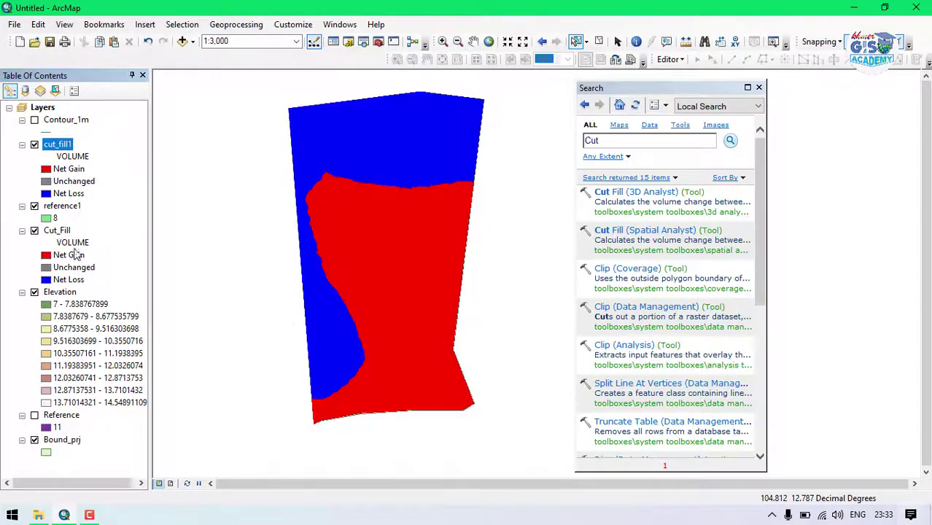
{"action": "left_click_drag", "start_coordinate": [71, 231], "coordinate": [234, 231]}
{"action": "left_click_drag", "start_coordinate": [196, 263], "coordinate": [61, 235]}
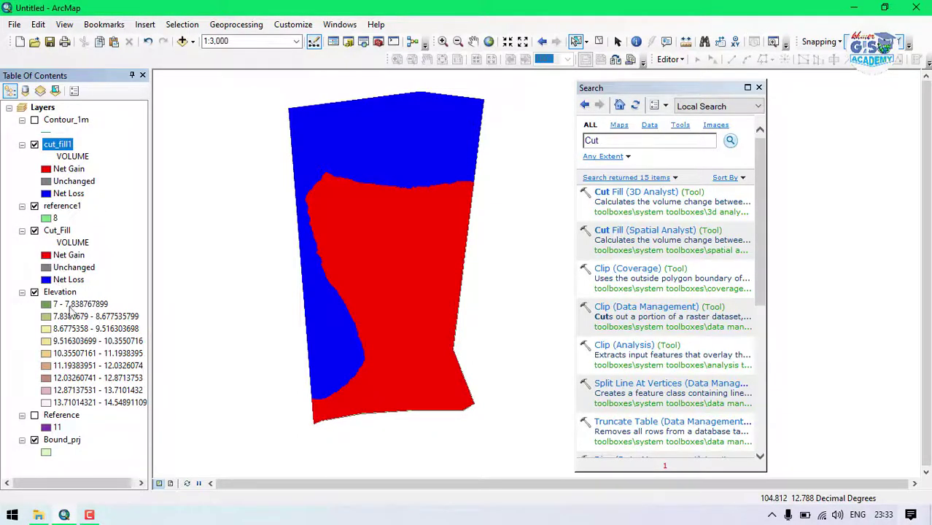